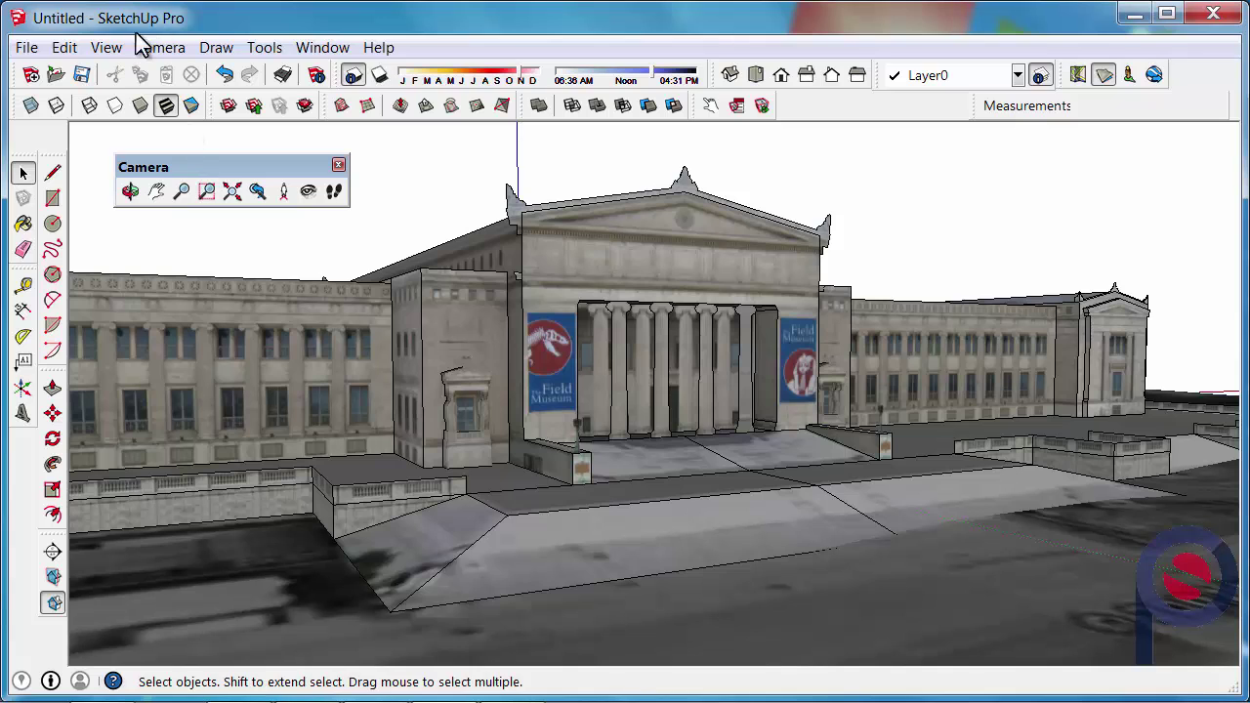
Open the toolbar settings and close them again
left_click(107, 47)
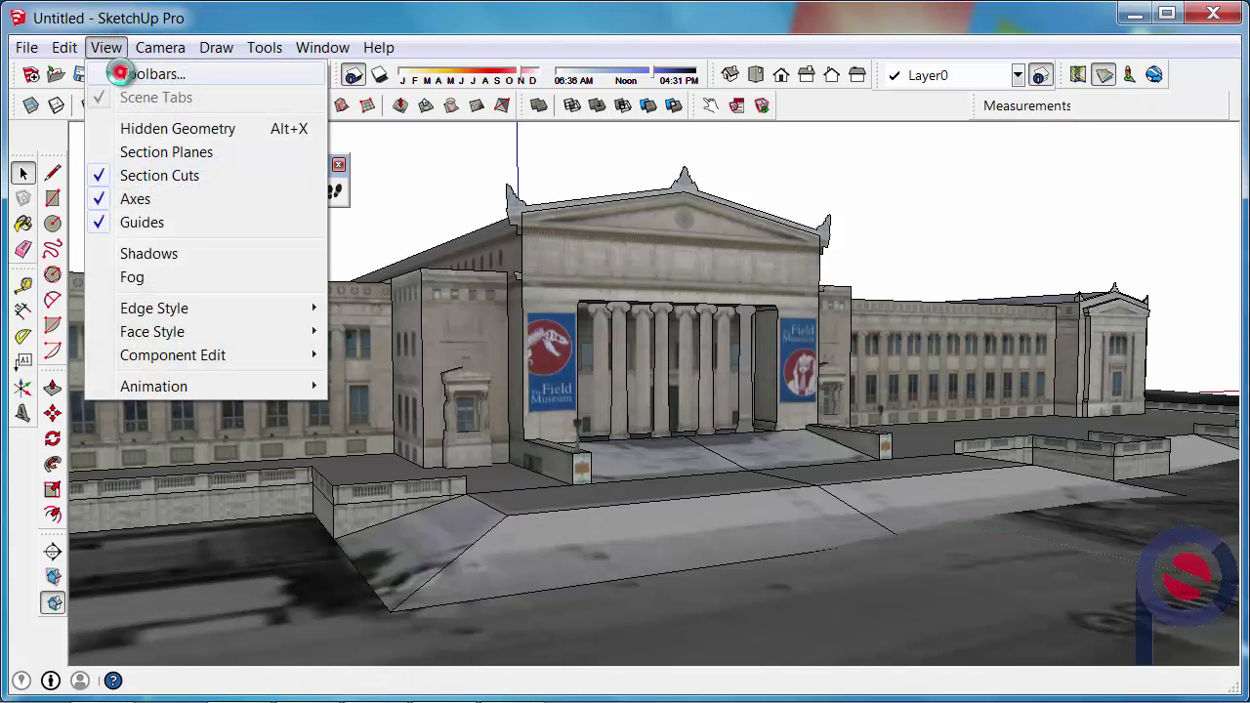
left_click(136, 75)
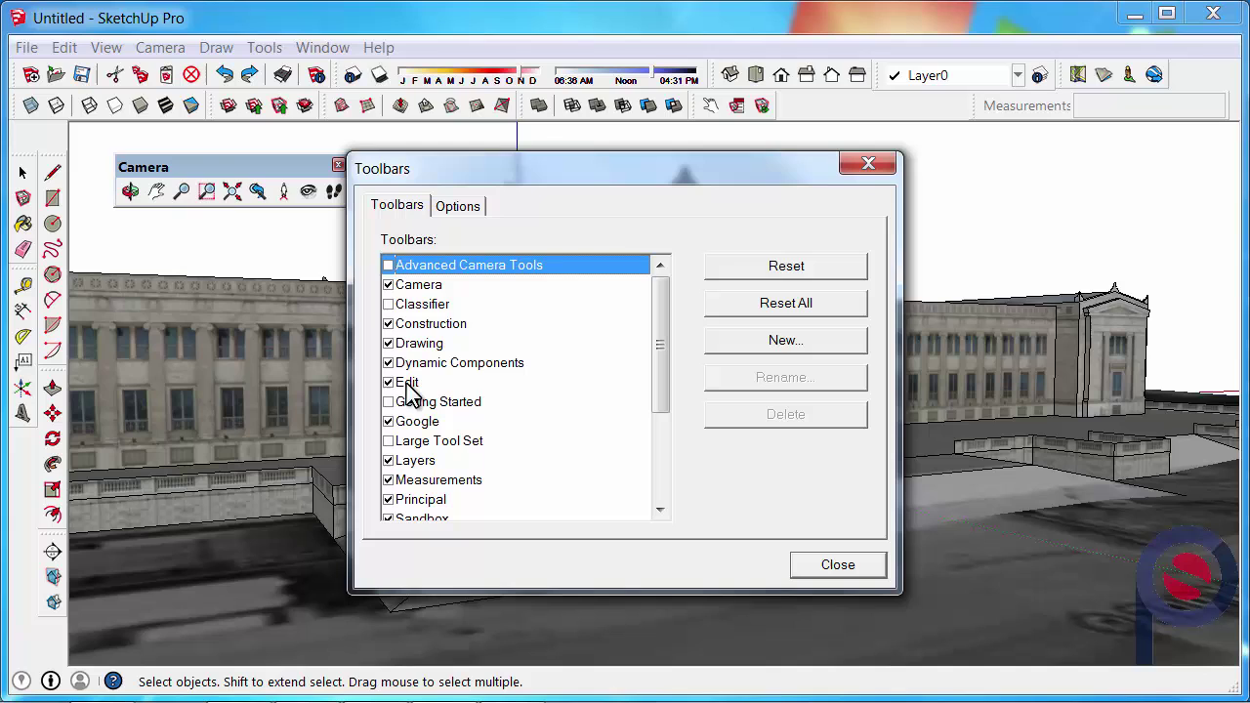
left_click(838, 568)
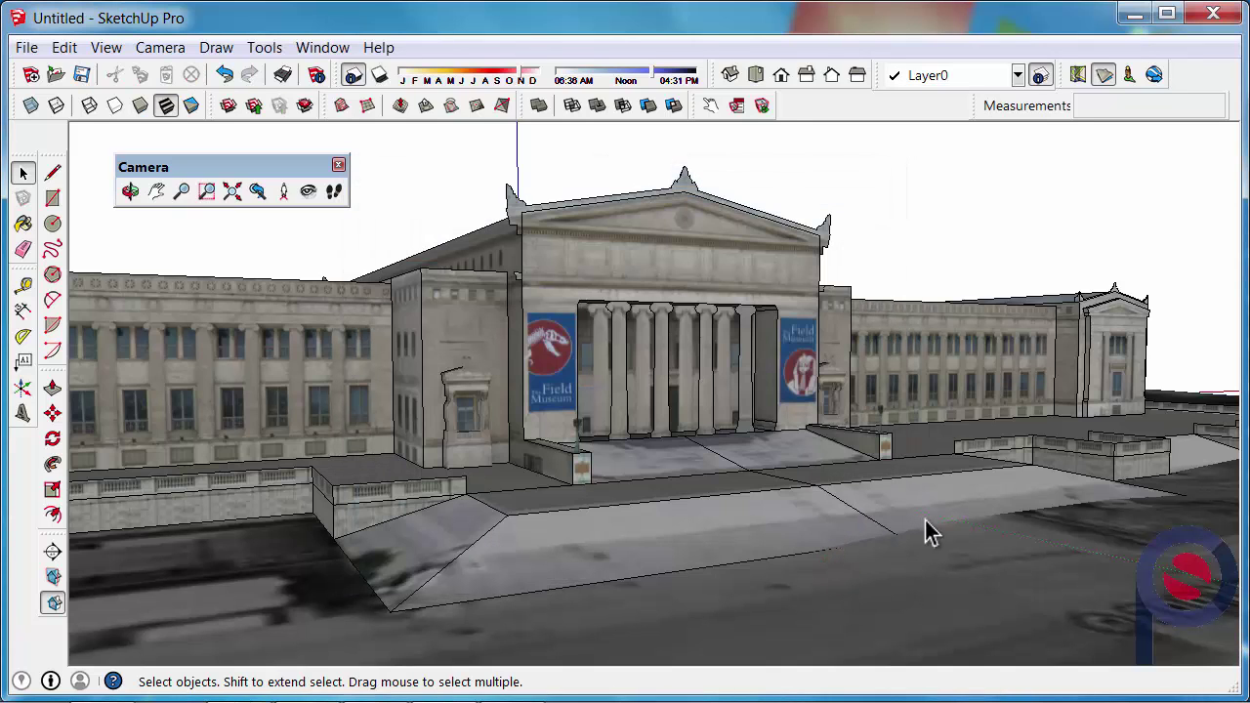
Orbit around the museum, zoom out, fit it with Zoom Extents, and tilt to a raised oblique view
middle_click_drag(1024, 541, 1109, 478)
scroll(1108, 479, "down", 10)
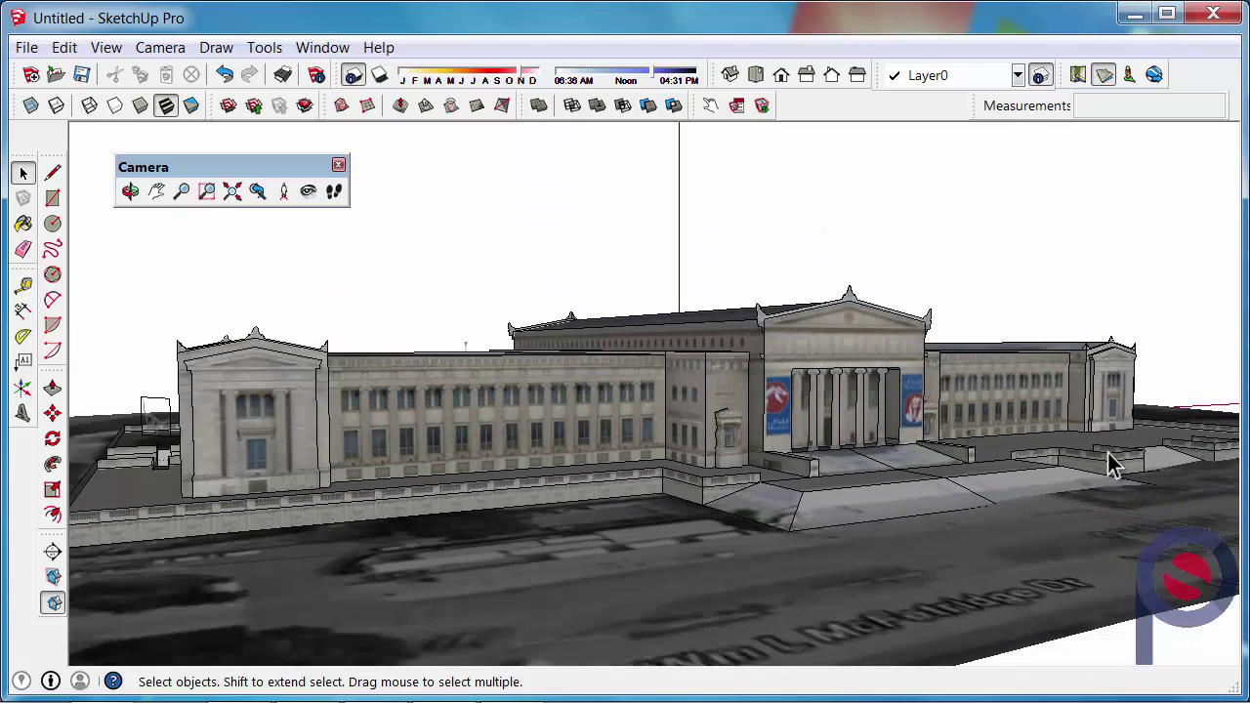
scroll(1104, 455, "down", 10)
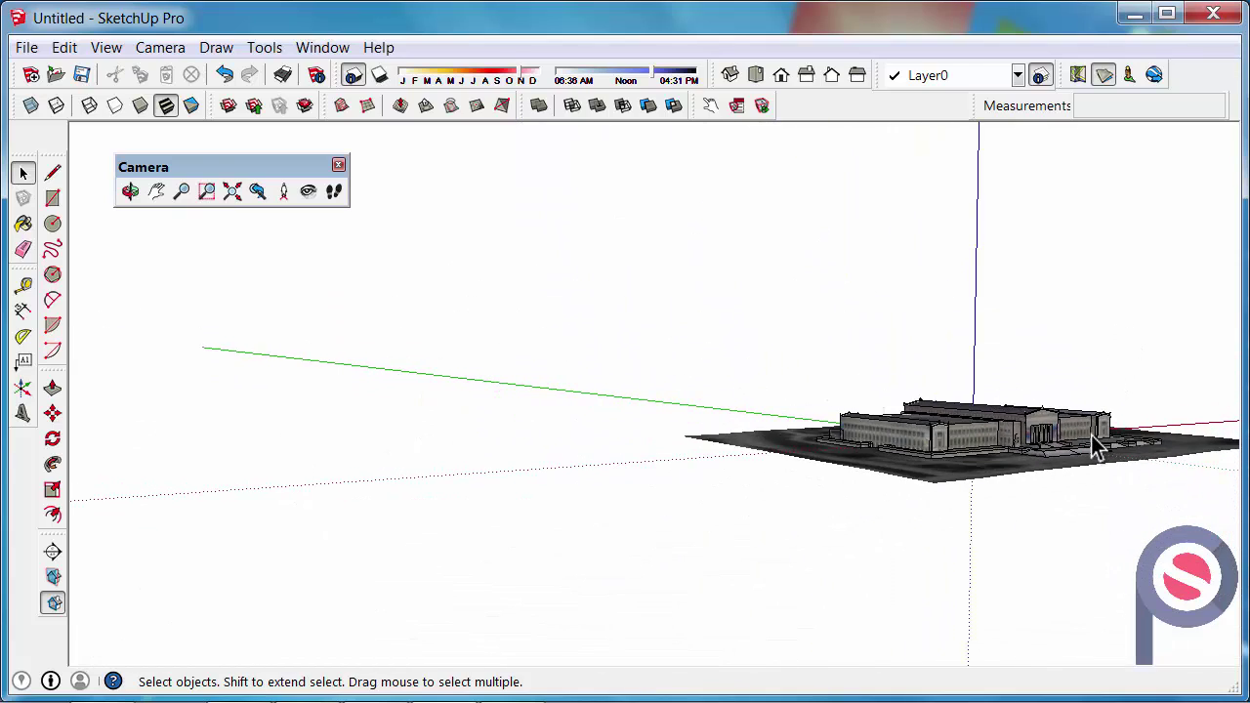
scroll(1169, 435, "down", 4)
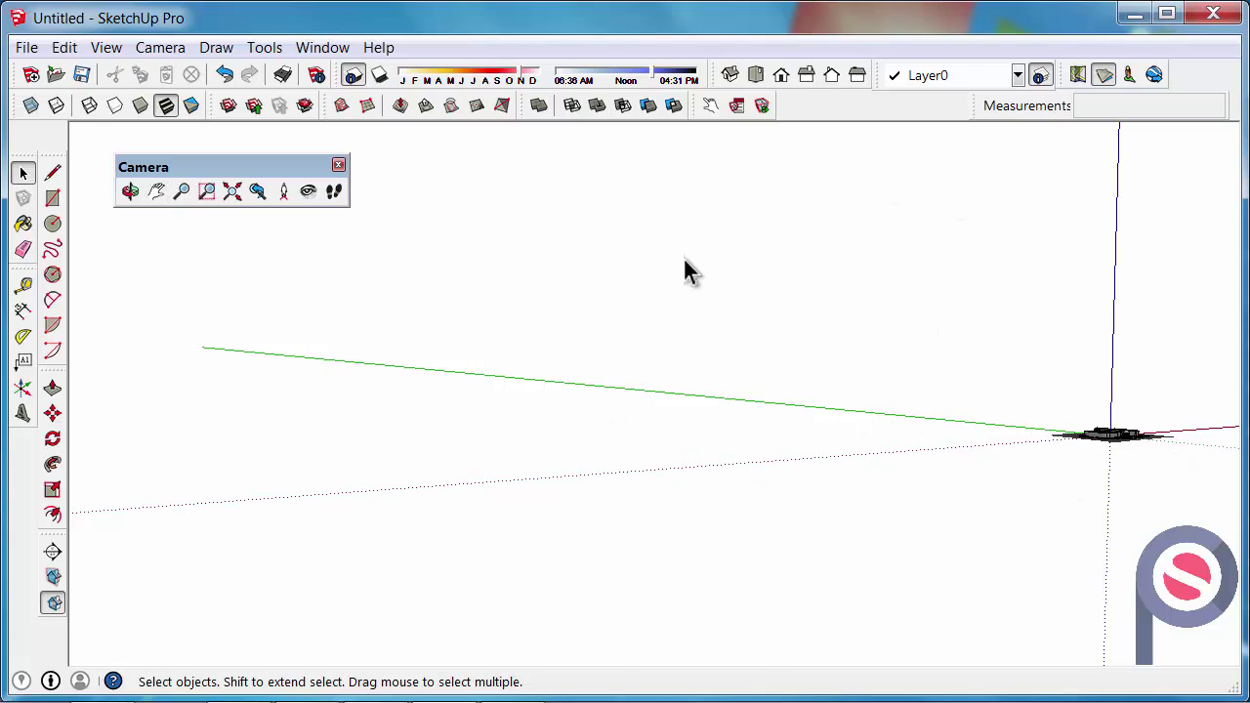
left_click(233, 191)
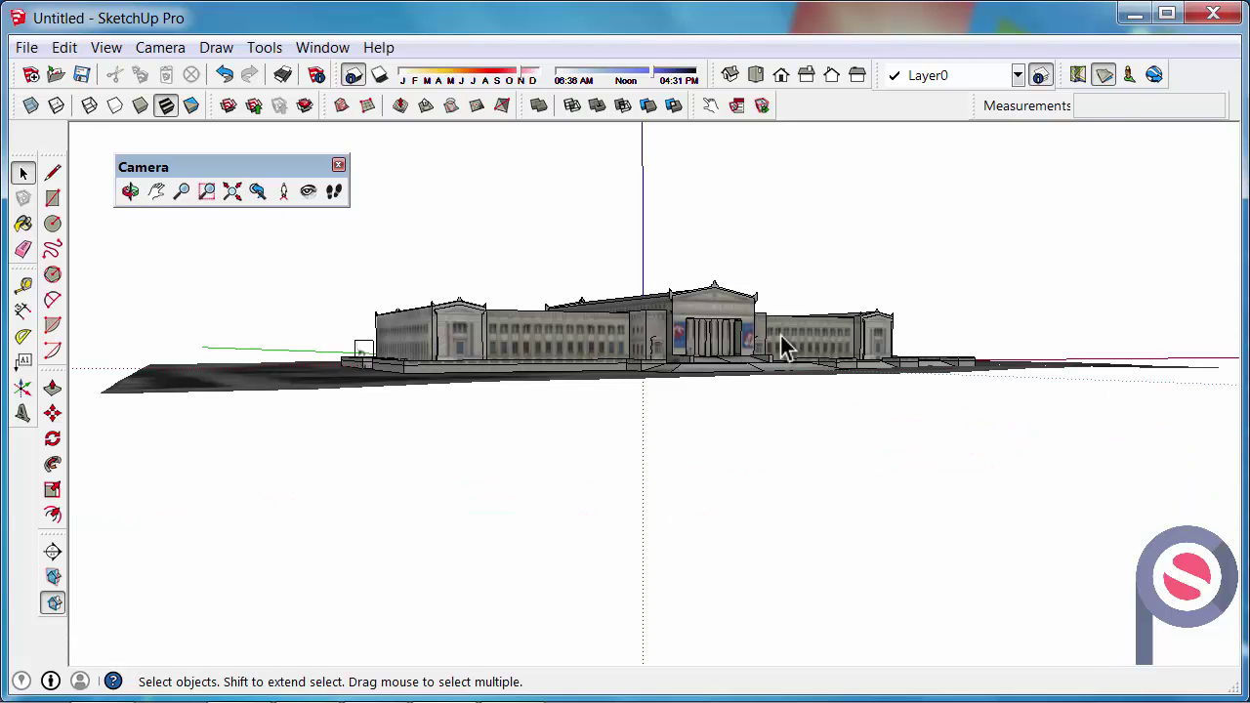
middle_click_drag(846, 350, 845, 495)
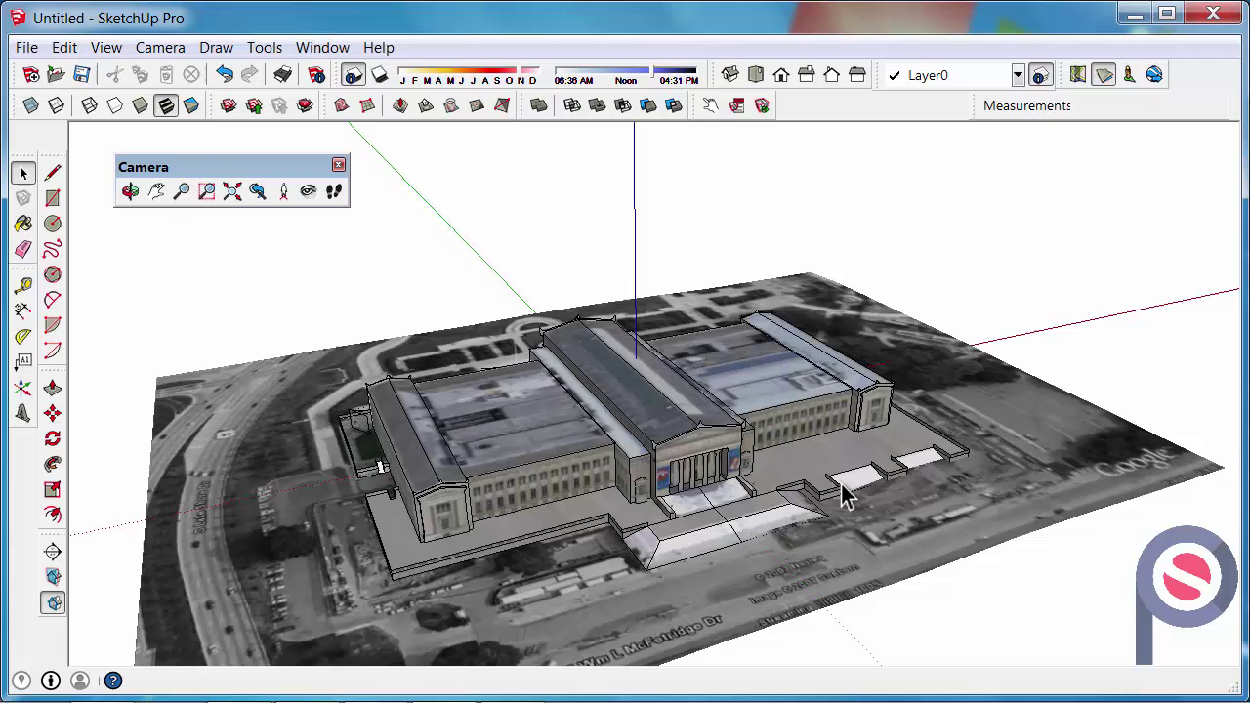
scroll(947, 311, "down", 8)
Select the museum group and Ctrl-move a copy in front of the original
left_click(876, 379)
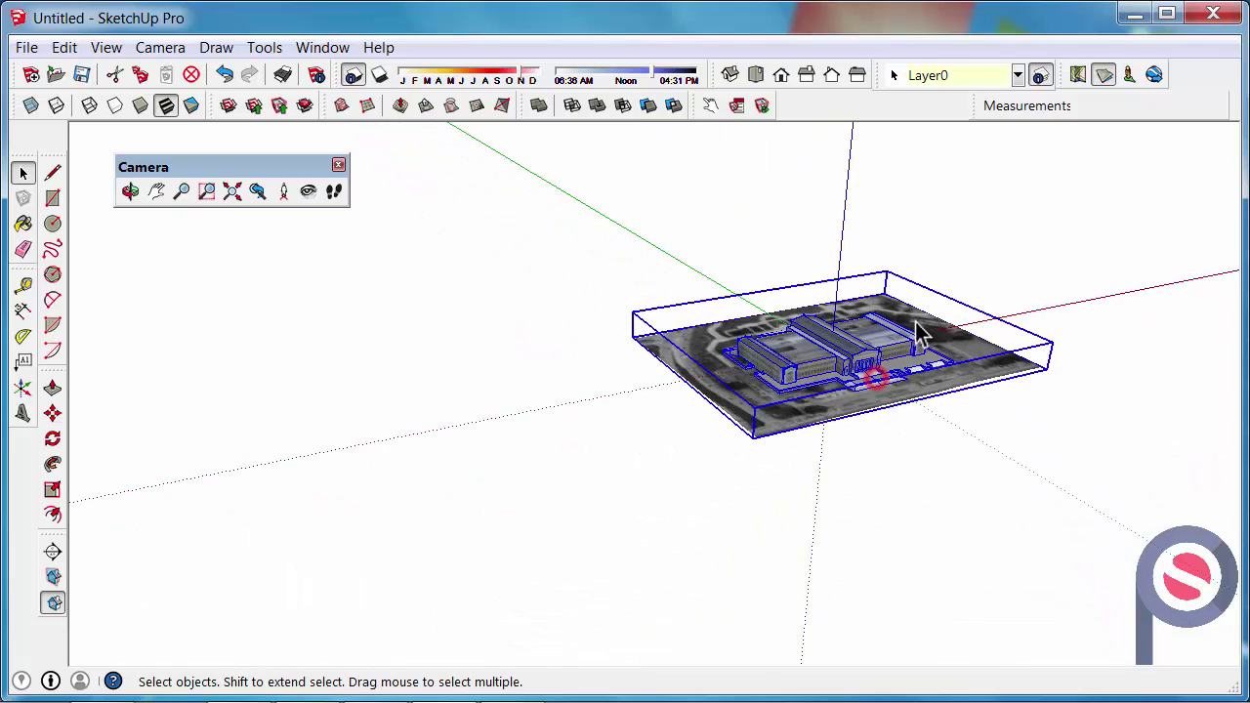
scroll(999, 217, "down", 4)
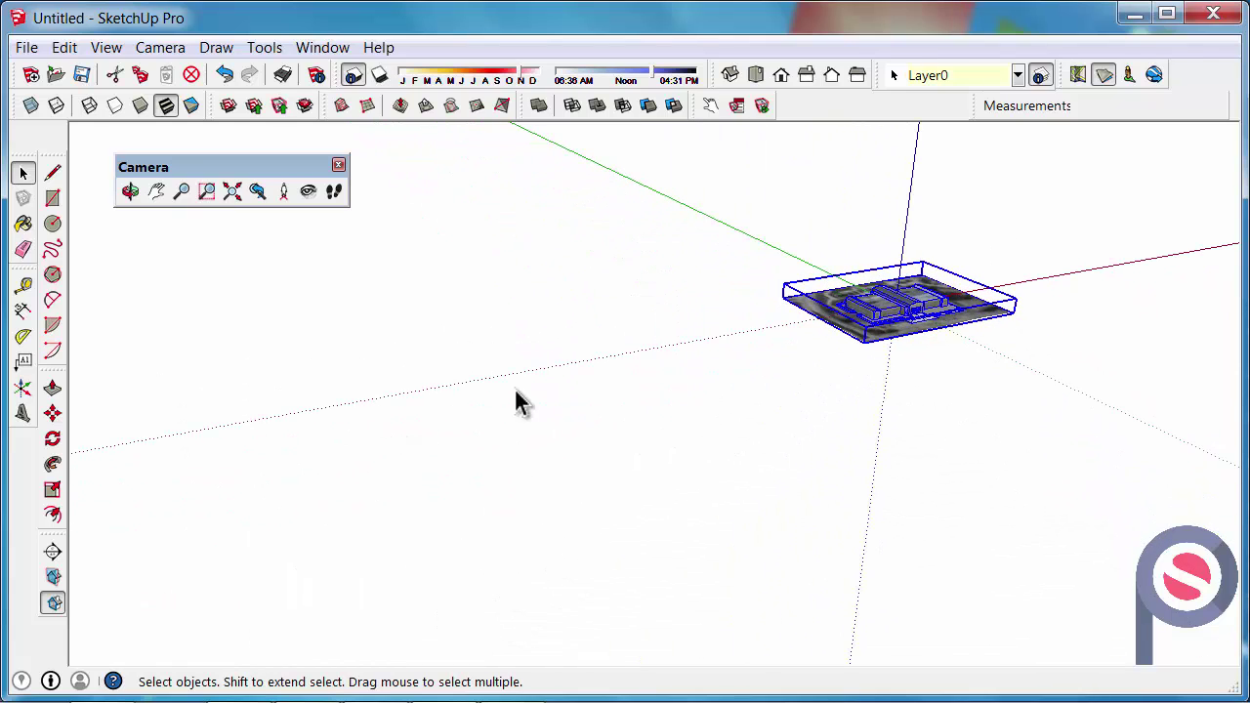
scroll(967, 284, "down", 2)
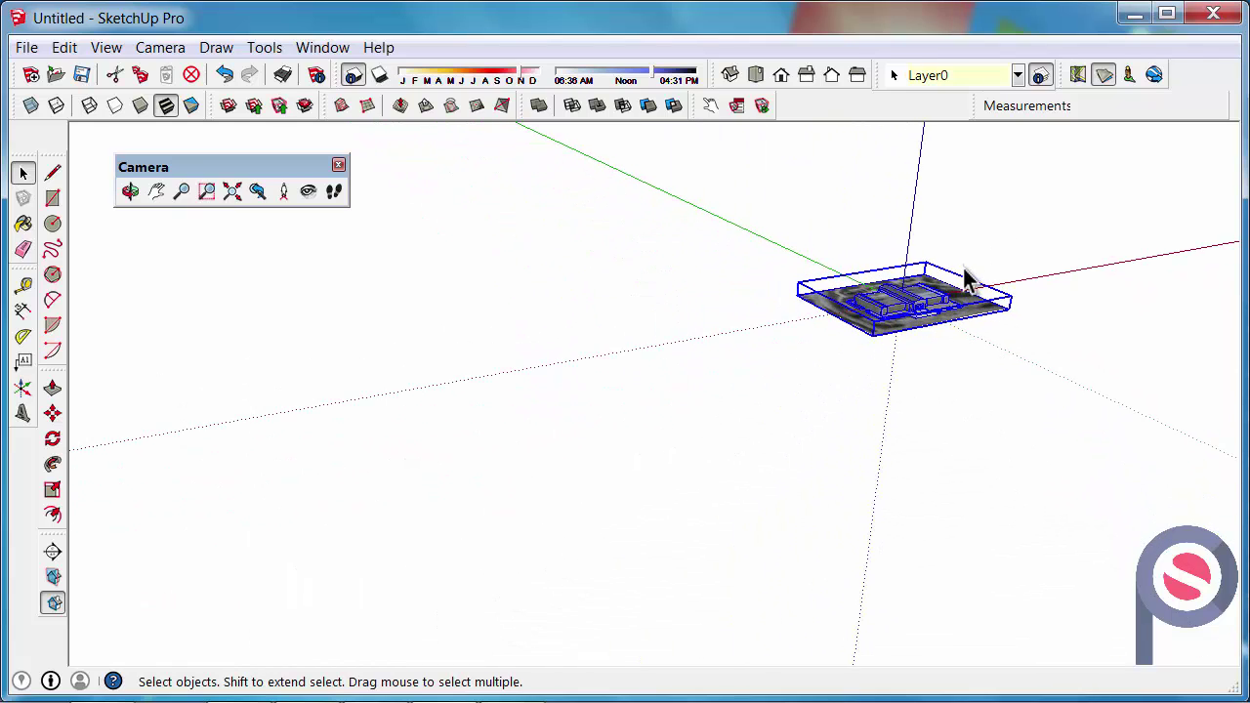
left_click(53, 414)
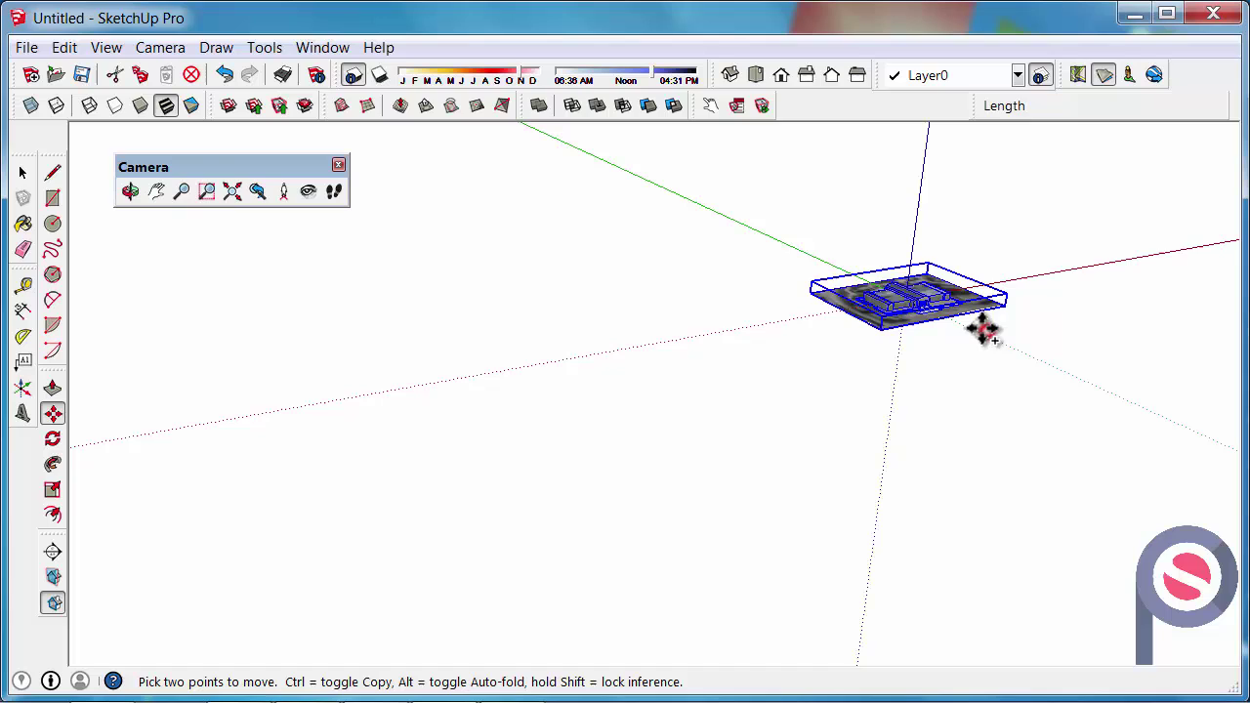
key("ctrl")
left_click(523, 563)
left_click(523, 565)
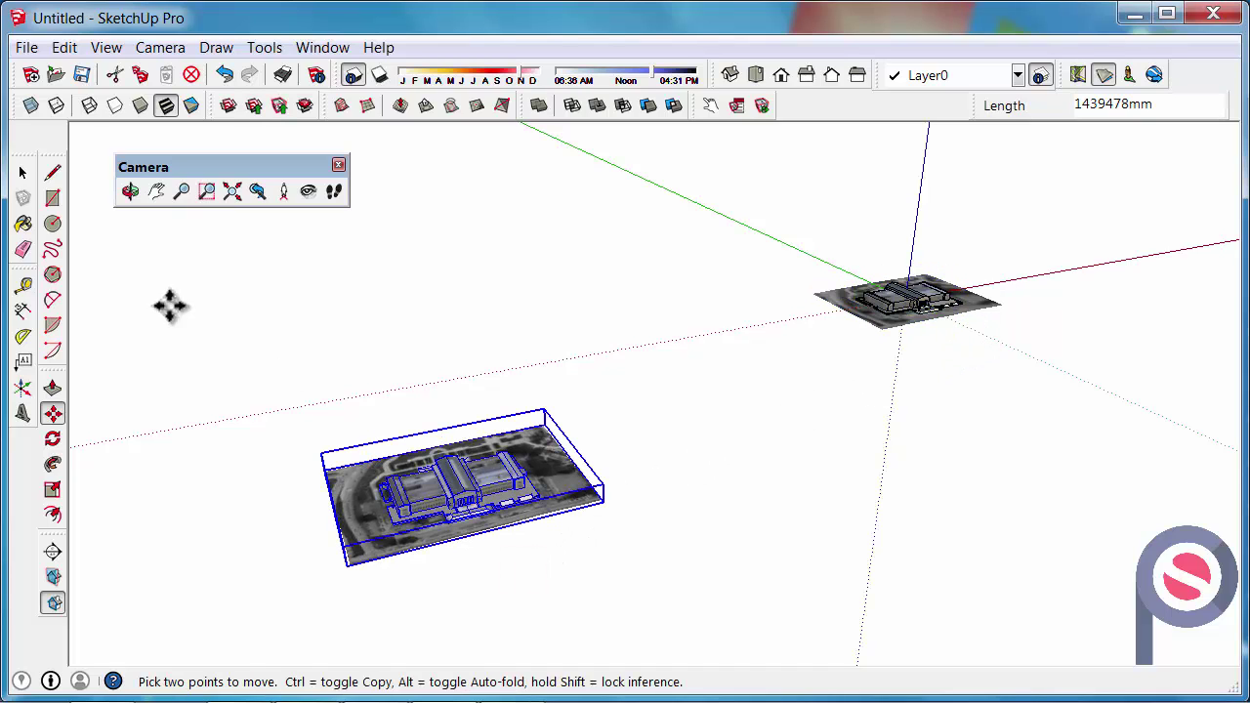
Zoom Extents to fit both museum models, then clear the selection
left_click(22, 173)
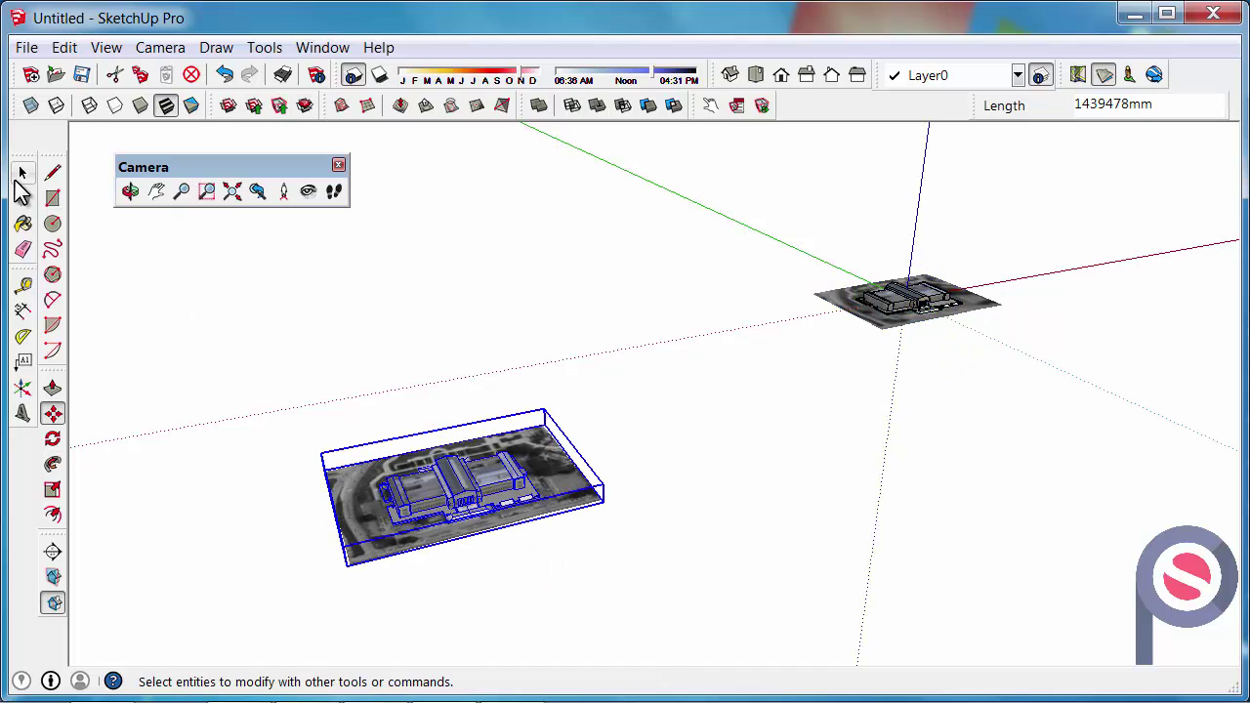
left_click(233, 193)
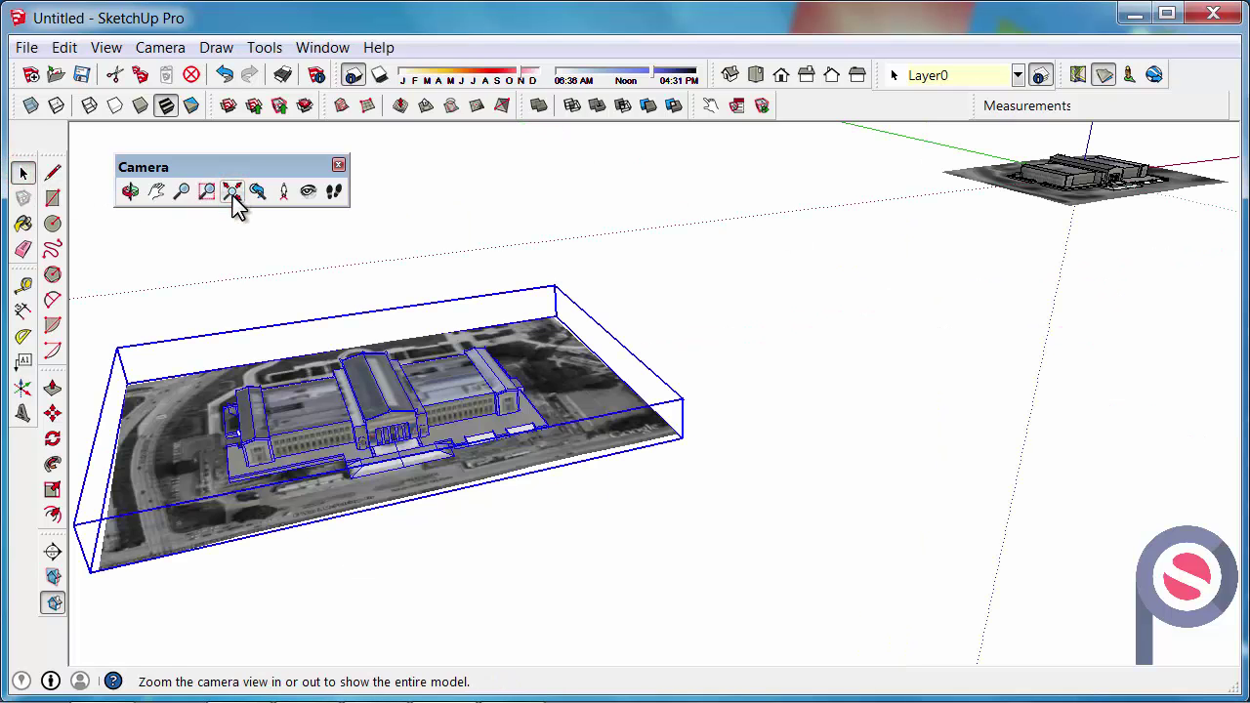
left_click(487, 286)
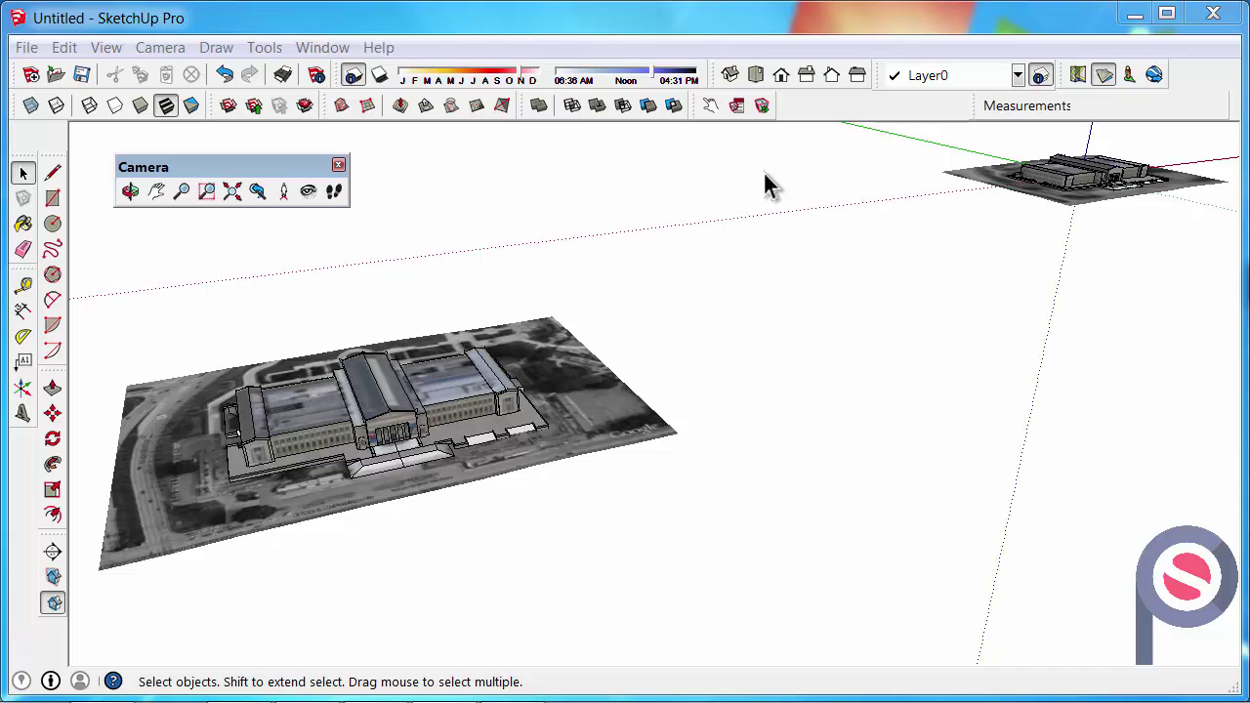
In Preferences > Shortcuts, filter 'hide sim' and select Hide Similar Components to check its shortcut
left_click(324, 50)
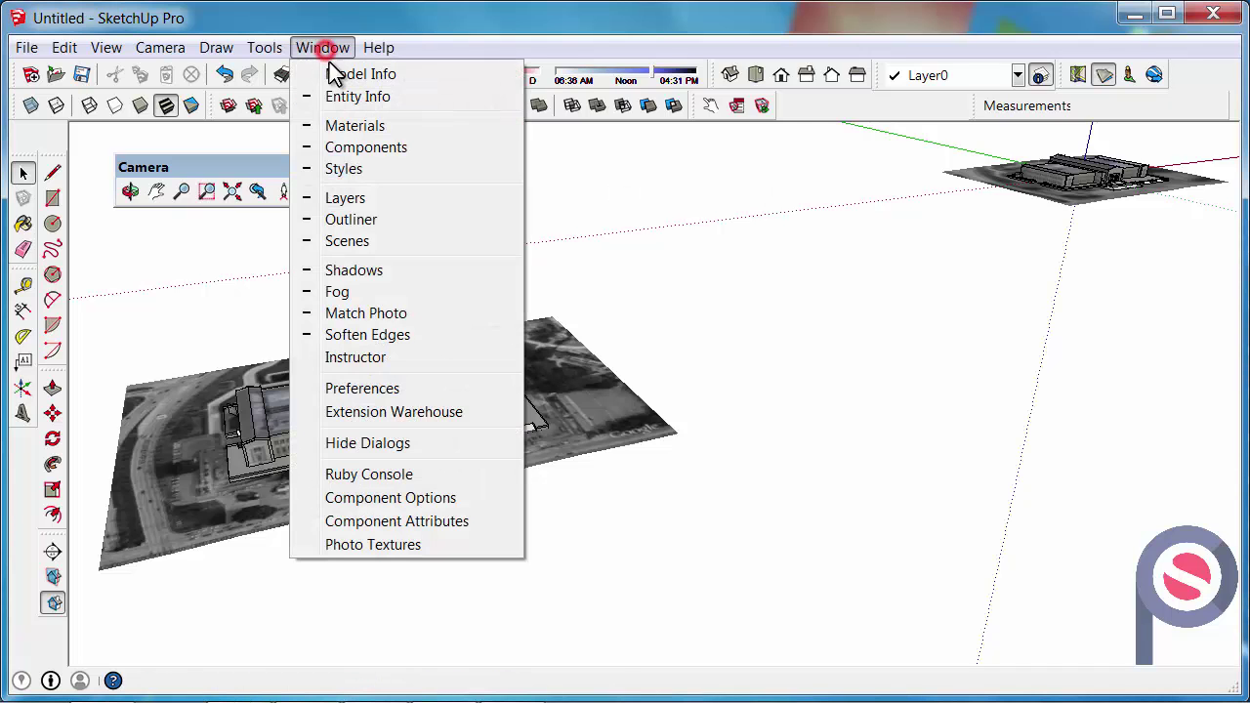
left_click(404, 388)
left_click_drag(462, 180, 506, 179)
left_click(592, 219)
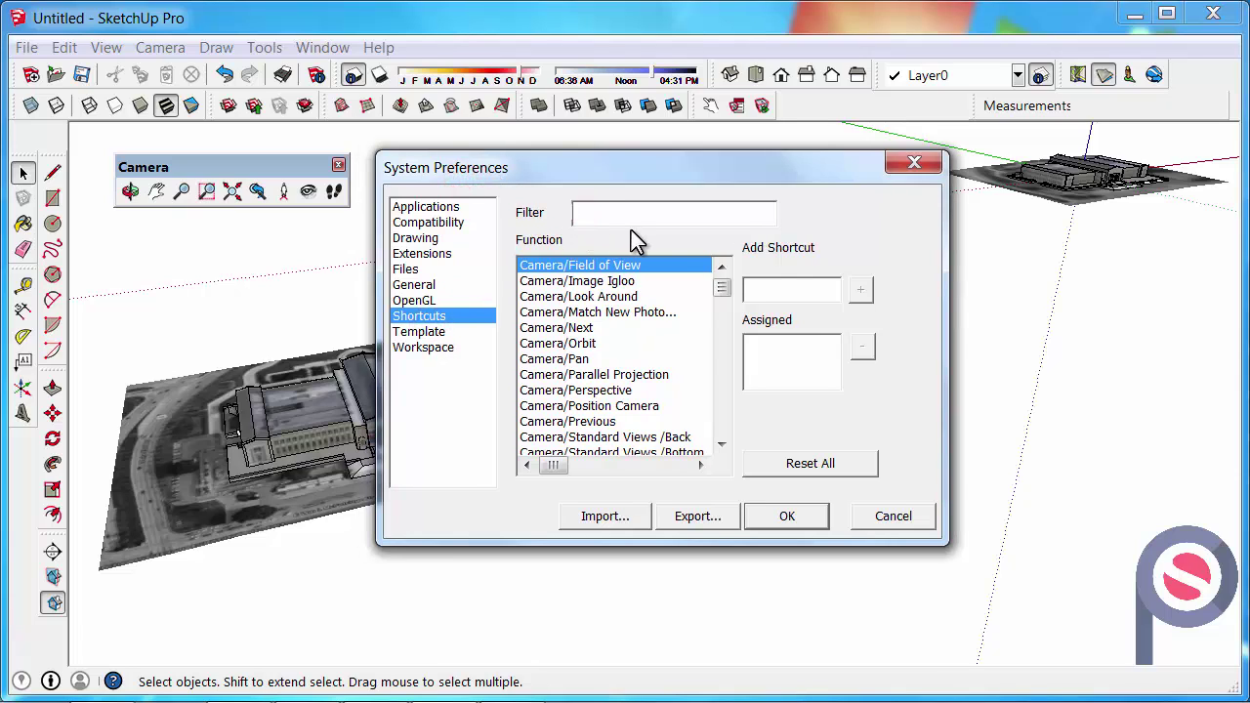
type("hide")
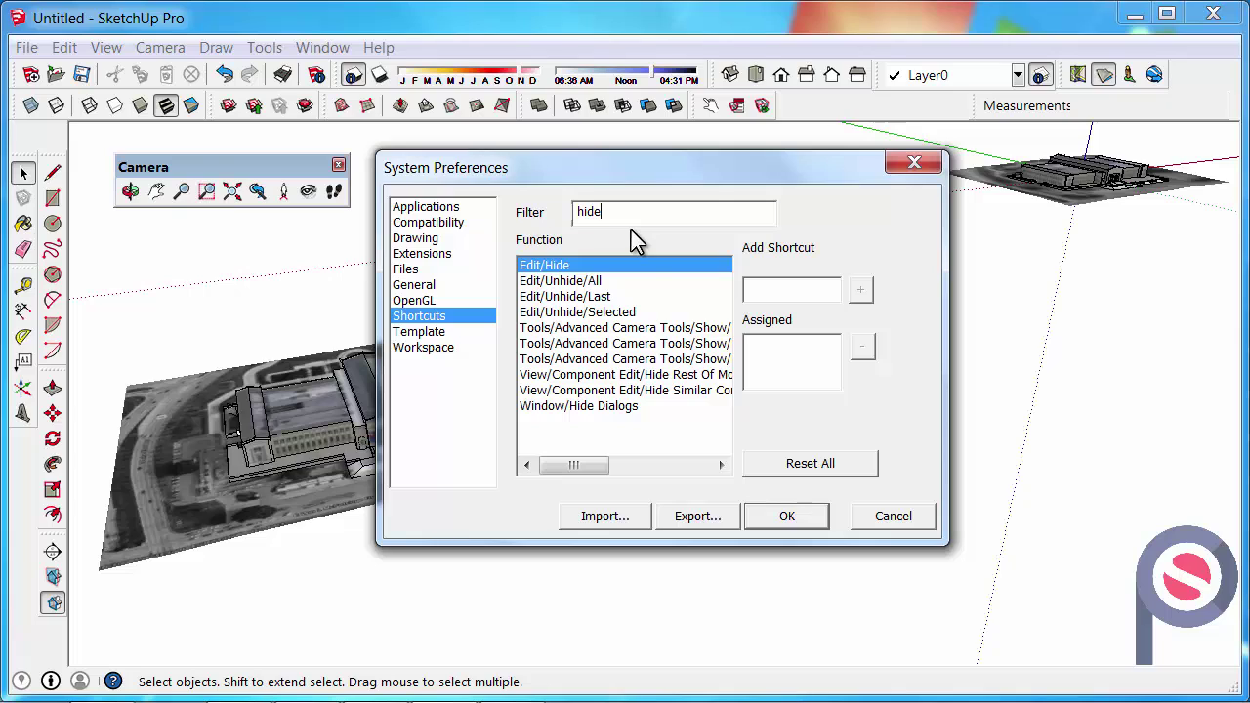
type(" sim")
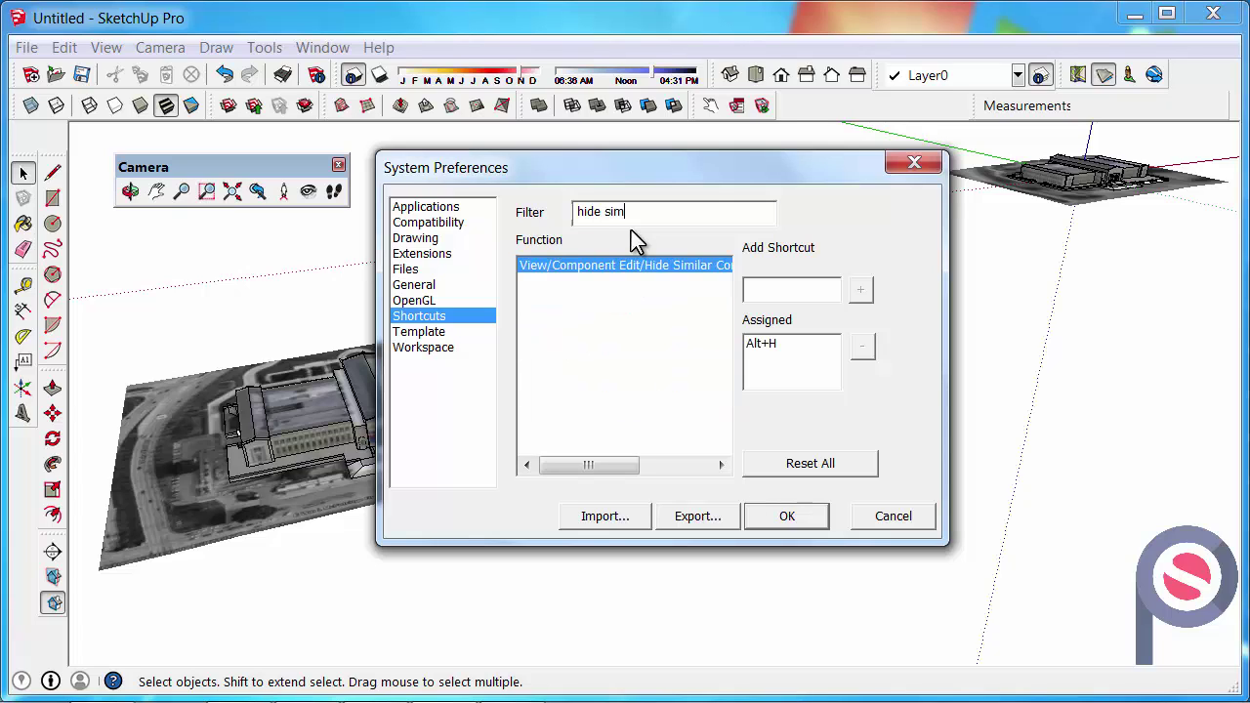
left_click(680, 260)
left_click(769, 288)
key("alt")
Filter 'hide rest' and assign the H shortcut to Hide Rest Of Model
left_click_drag(639, 215, 572, 214)
left_click_drag(646, 211, 573, 214)
type("hi")
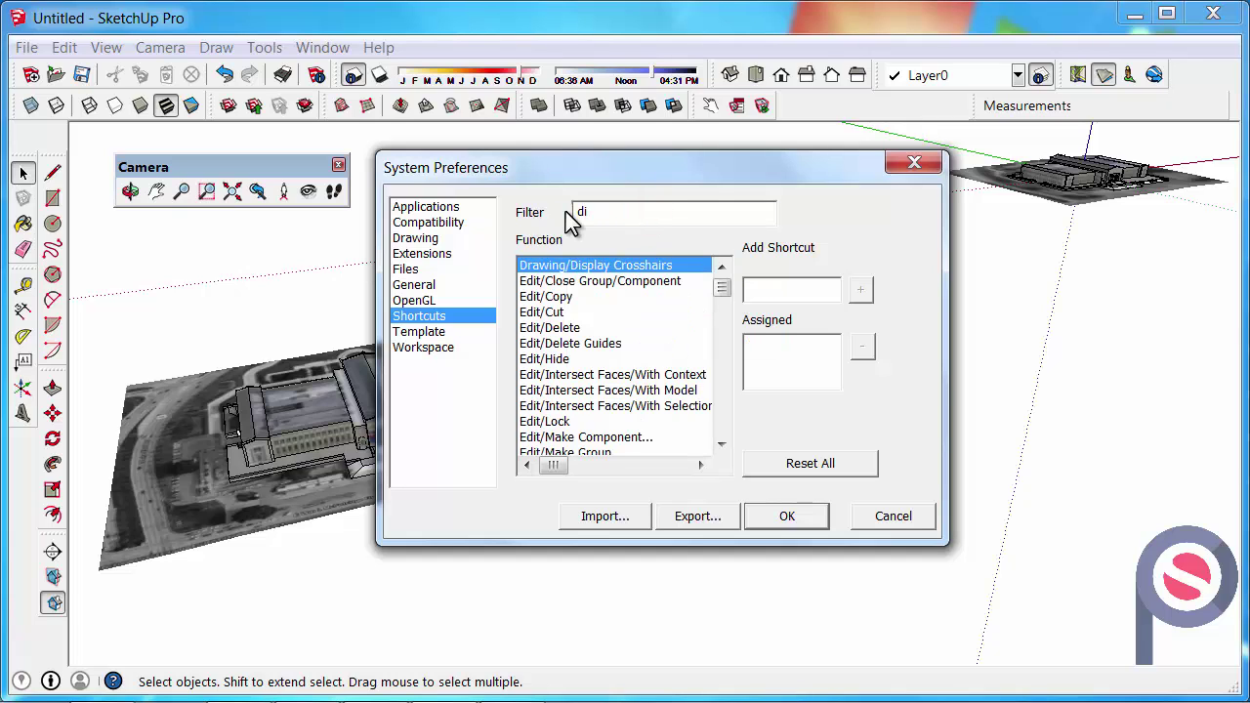
type("de rest")
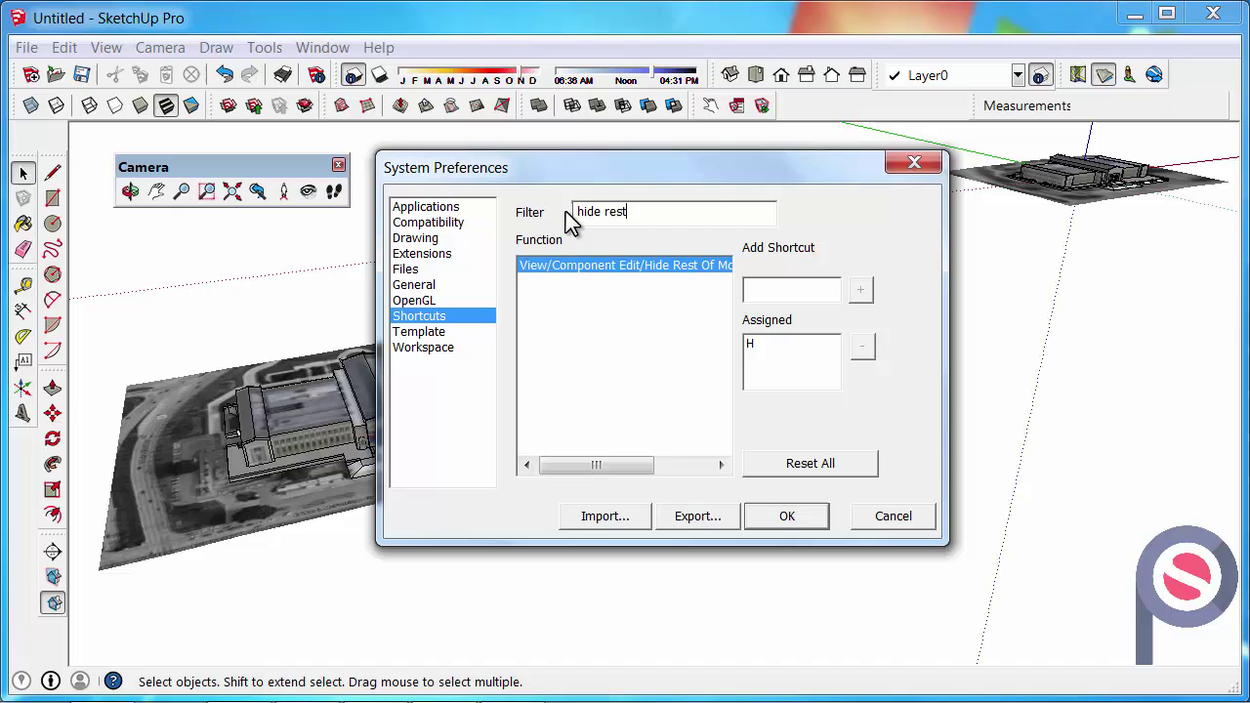
left_click(625, 268)
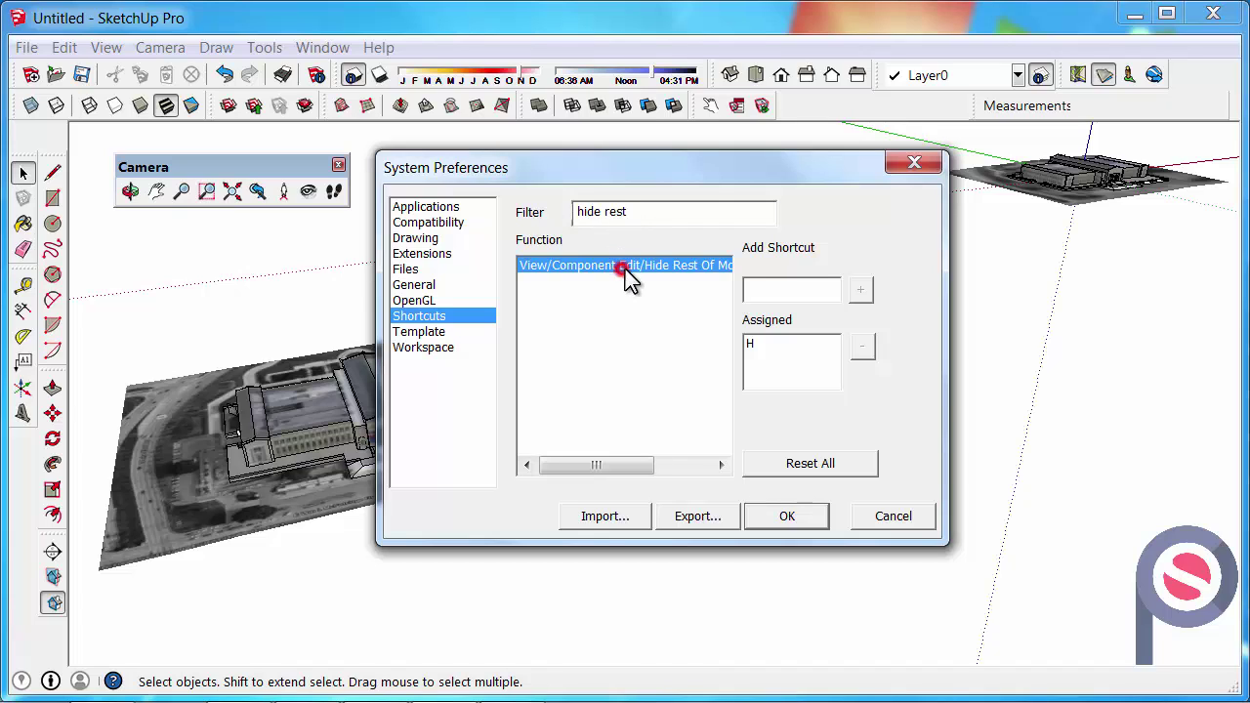
left_click(793, 292)
key("h")
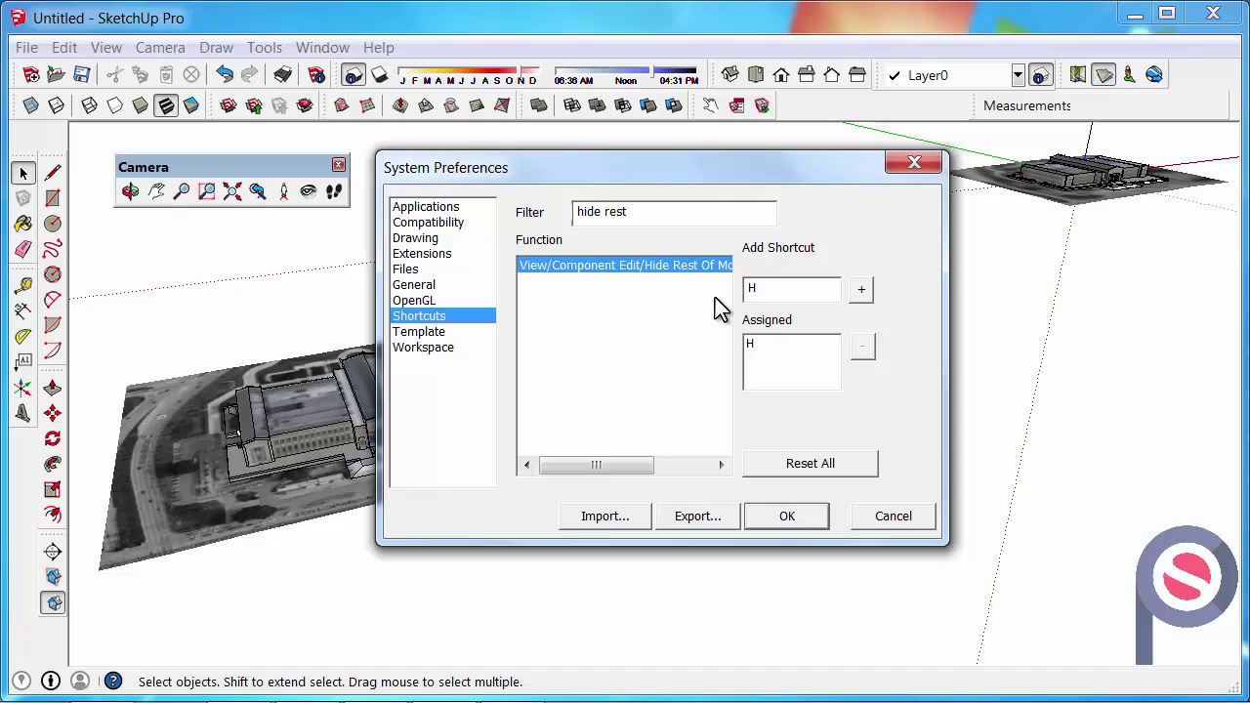
Close the preferences and open the distant museum copy for component editing
left_click(811, 522)
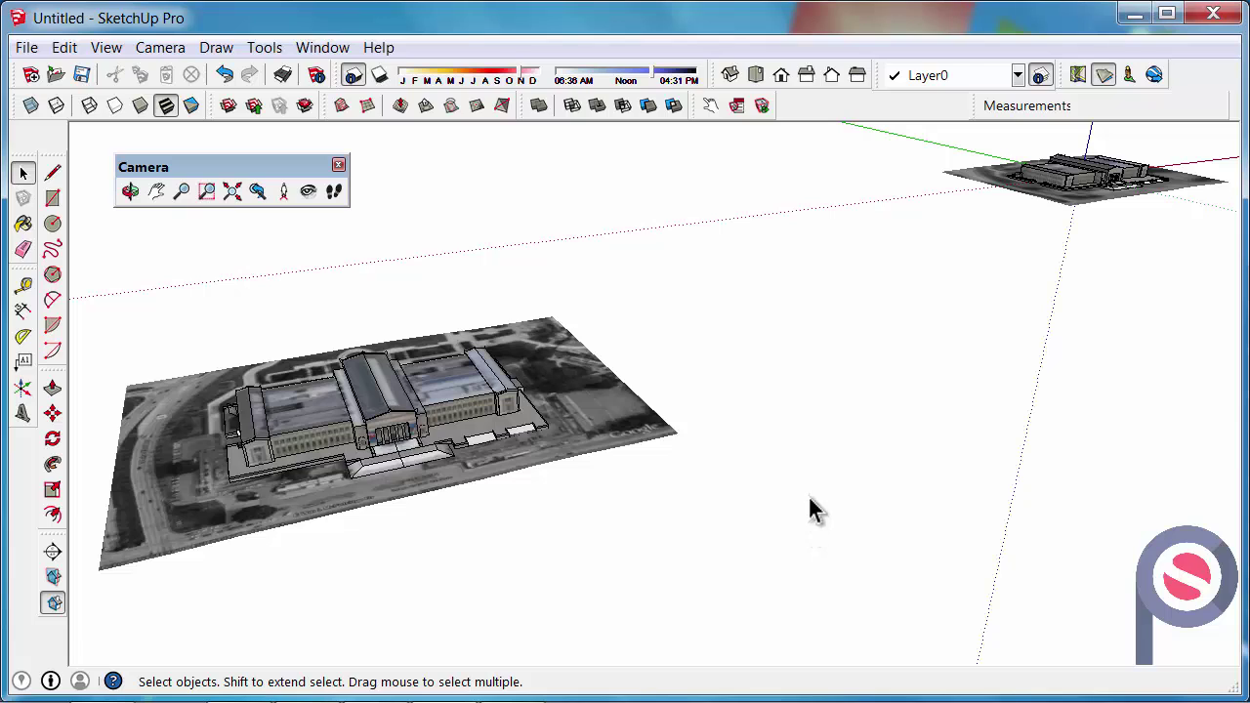
right_click(1062, 197)
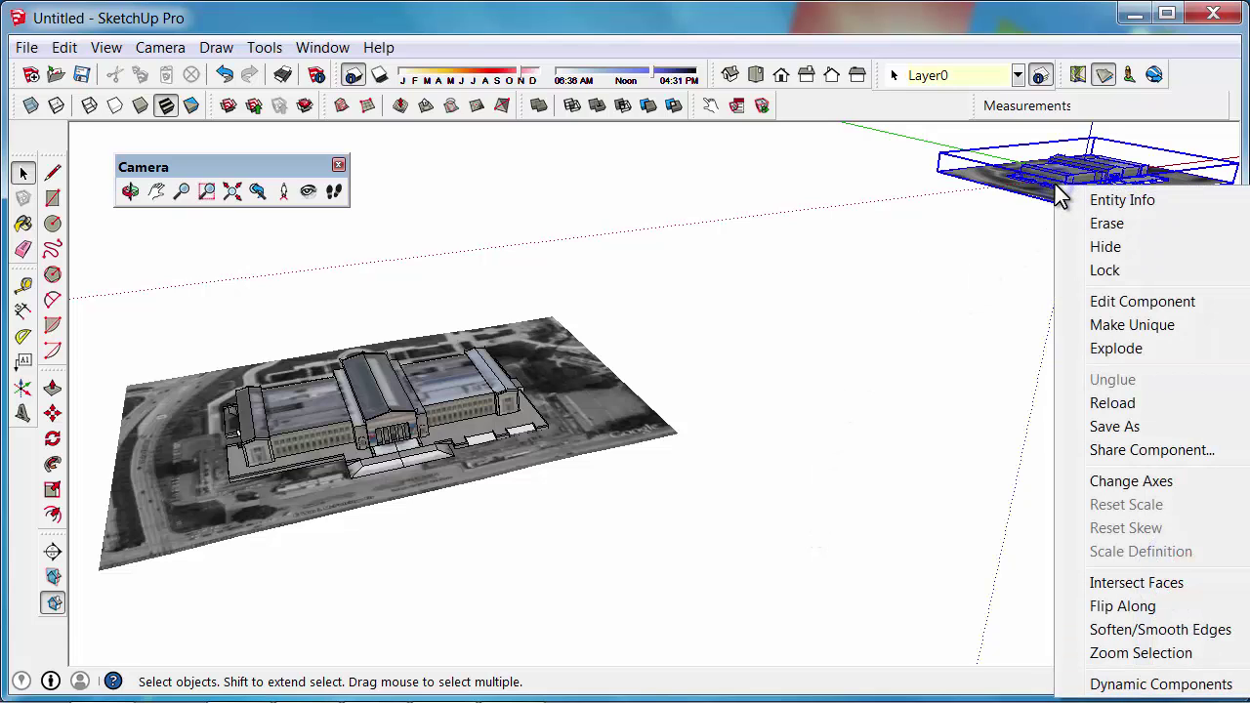
left_click(1080, 304)
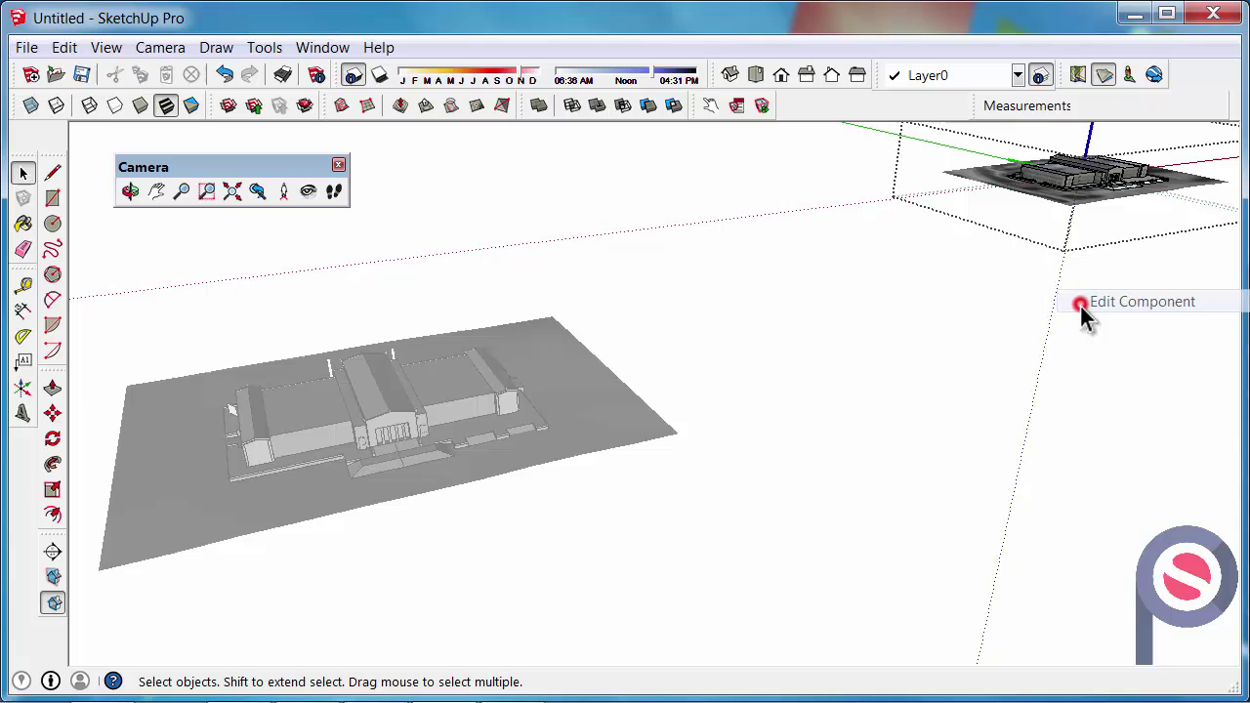
Zoom Extents until the museum and its aerial terrain fill the window, then deselect
middle_click_drag(940, 316, 469, 357)
scroll(276, 298, "down", 3)
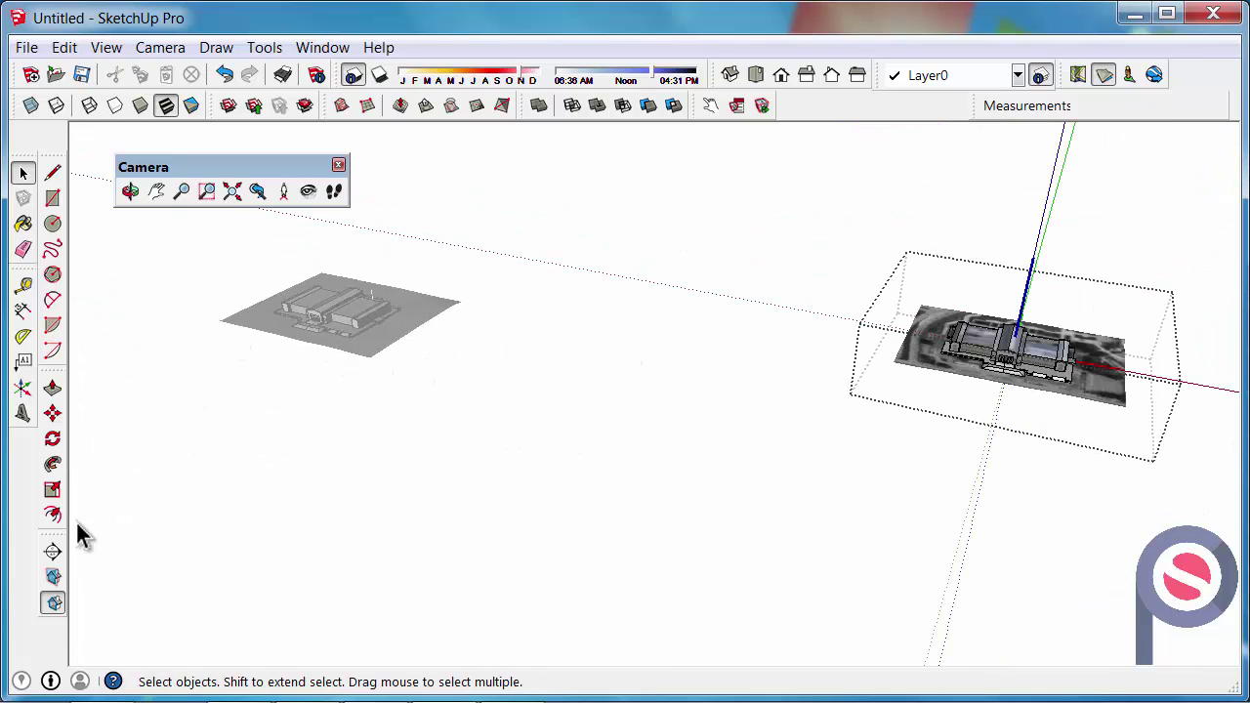
left_click(229, 191)
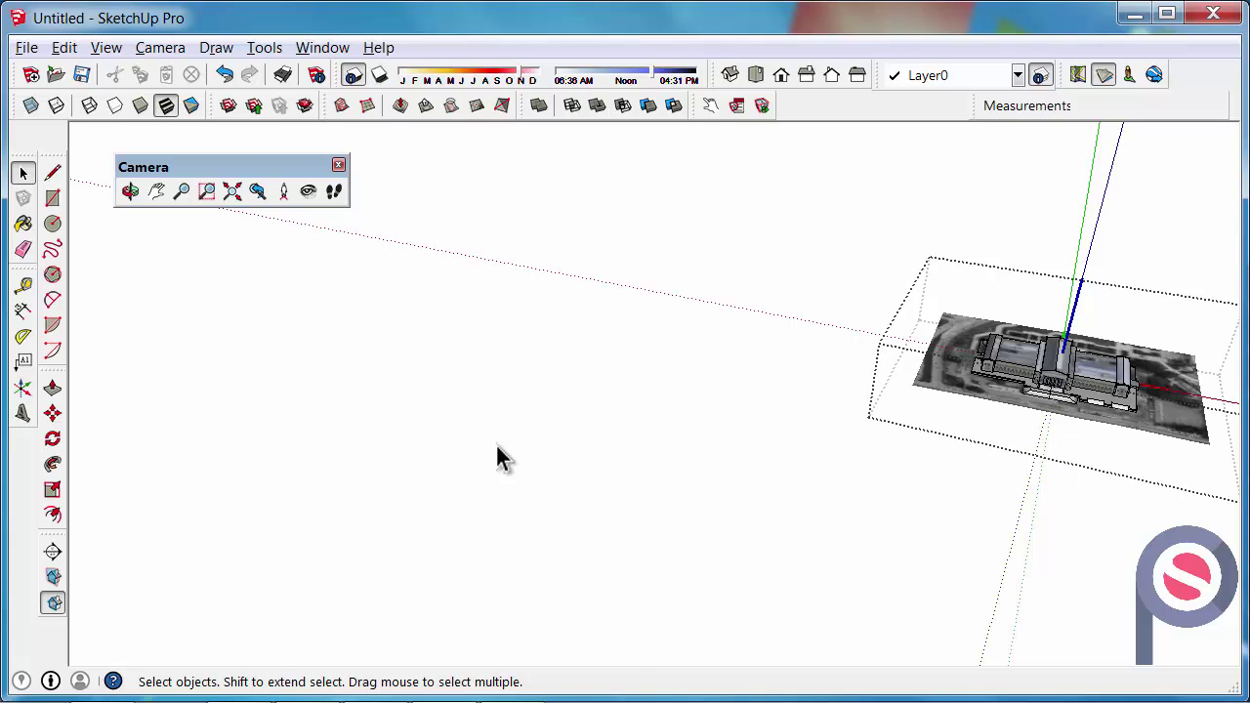
left_click(233, 191)
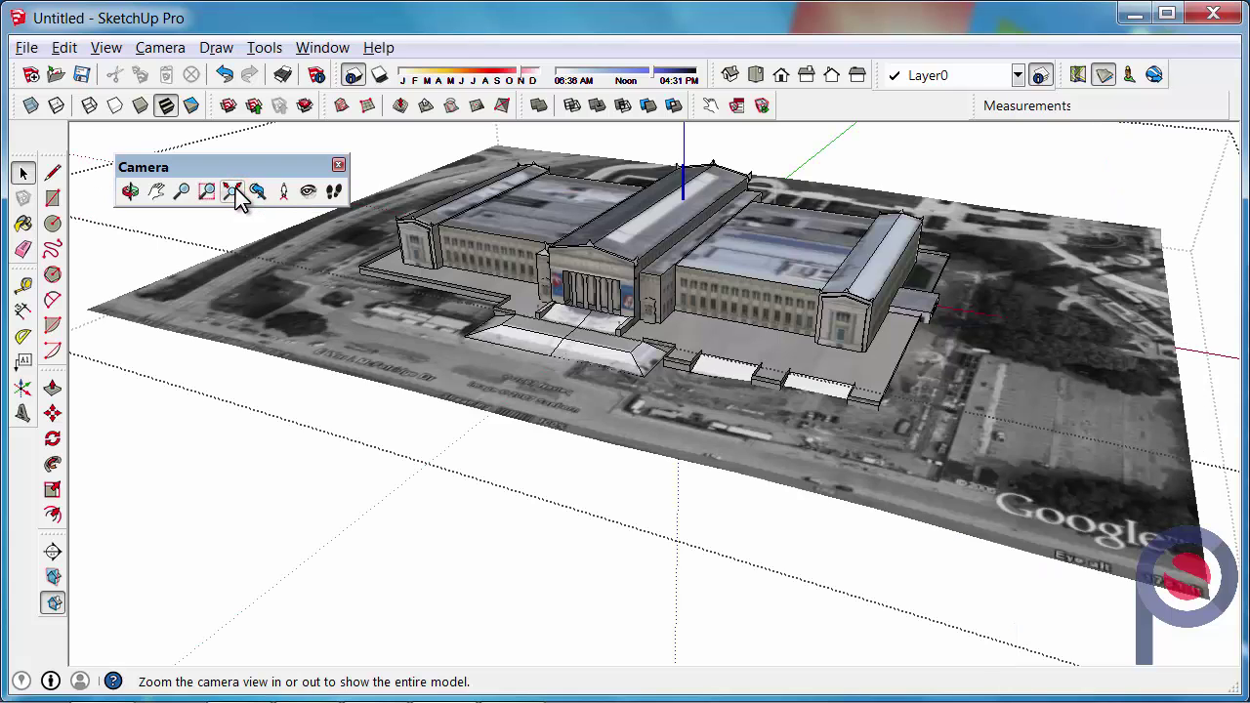
left_click(512, 514)
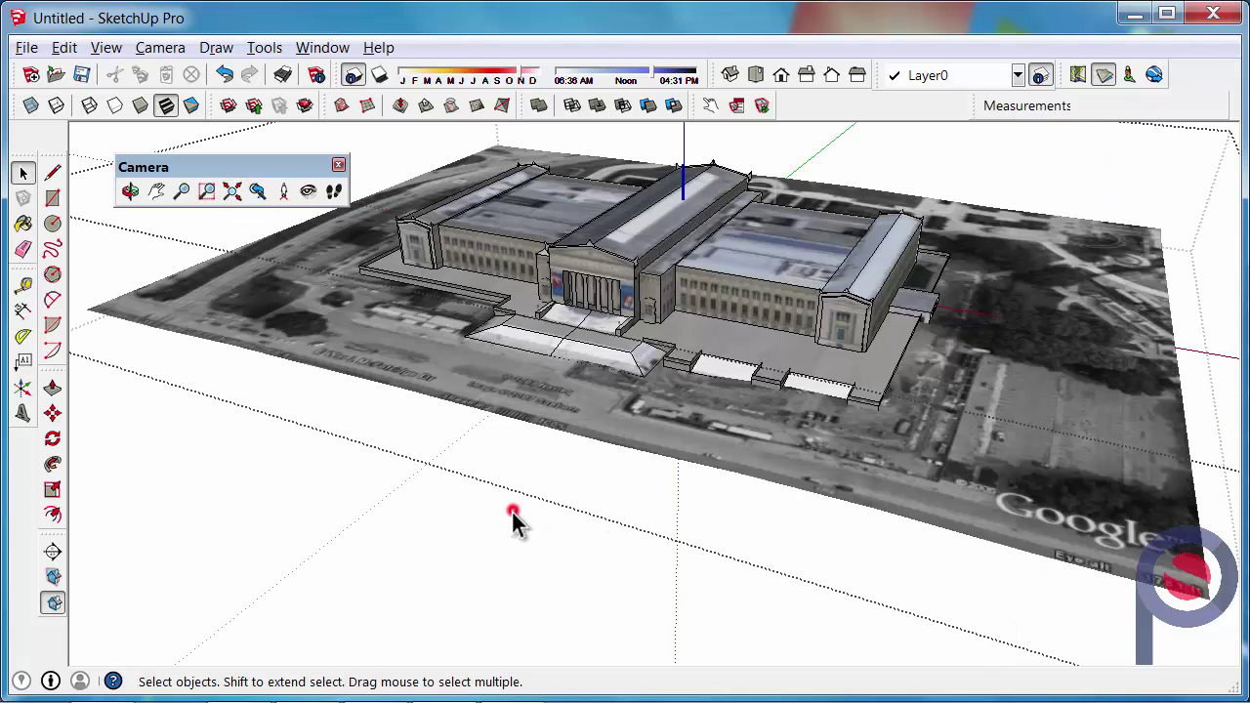
Draw a rectangle in front of the museum and push/pull it into a 42380 mm tall box
middle_click_drag(510, 404, 552, 346)
left_click(53, 198)
left_click(388, 356)
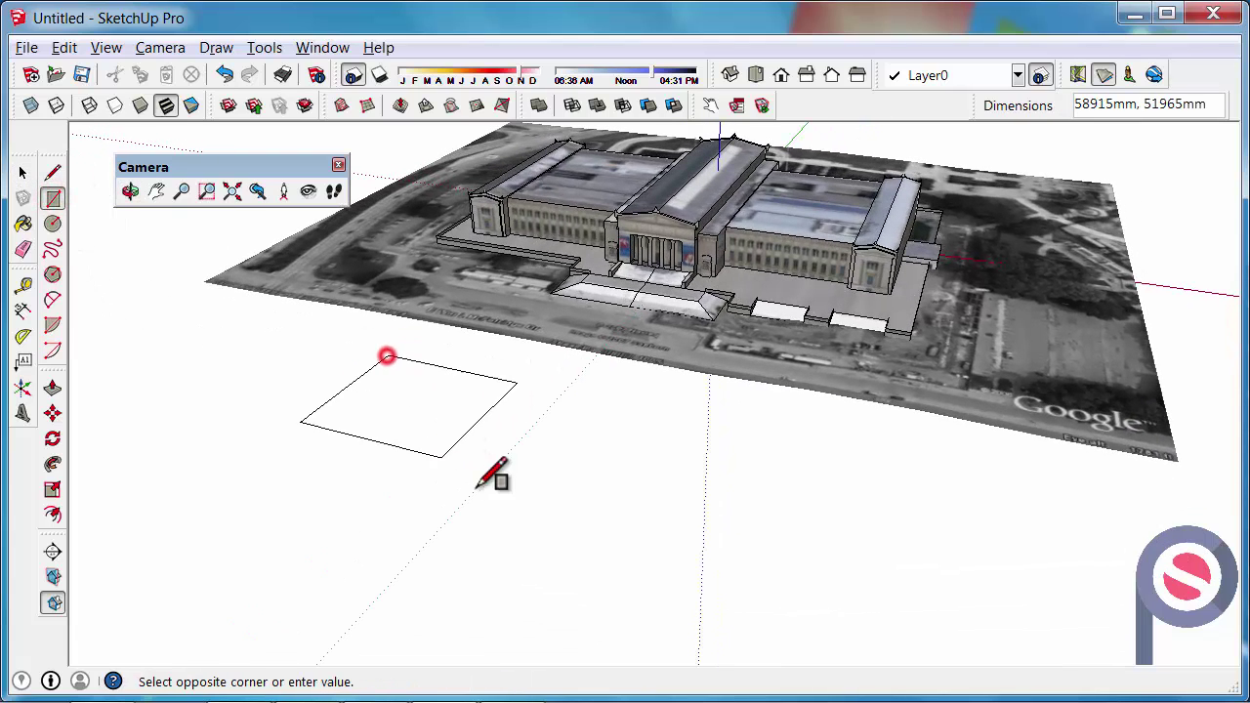
left_click(482, 503)
key("p")
left_click(413, 455)
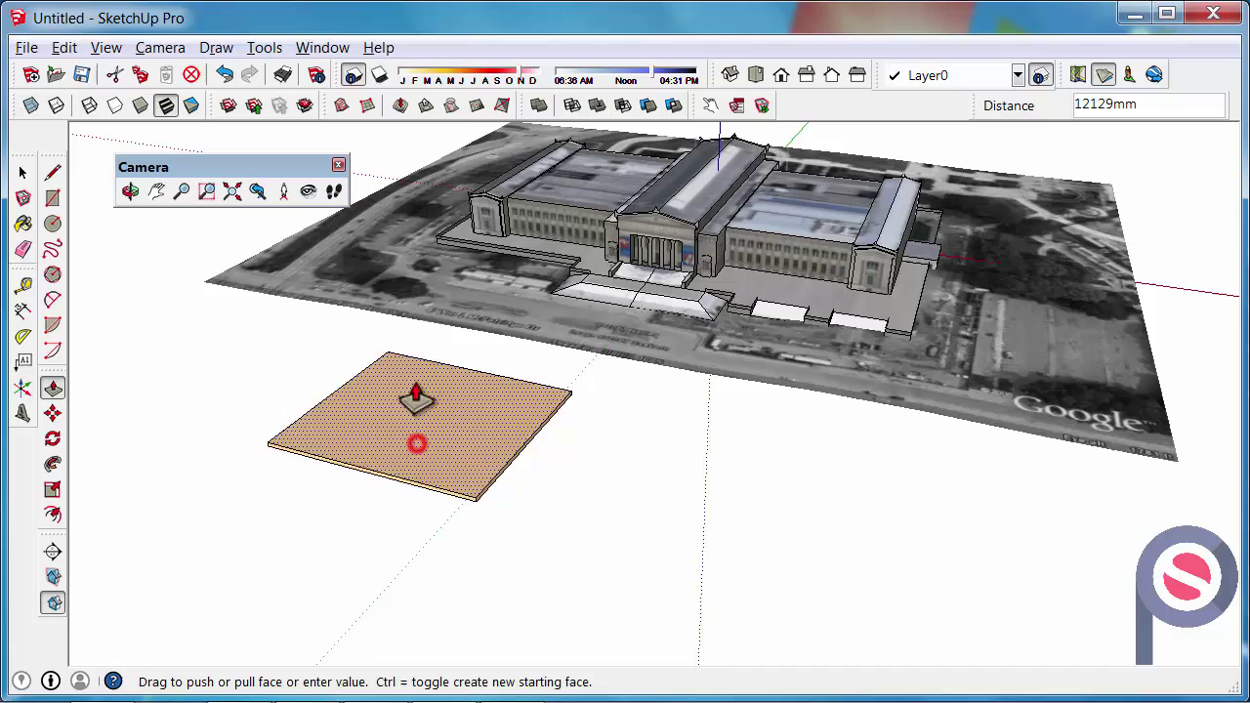
left_click(400, 347)
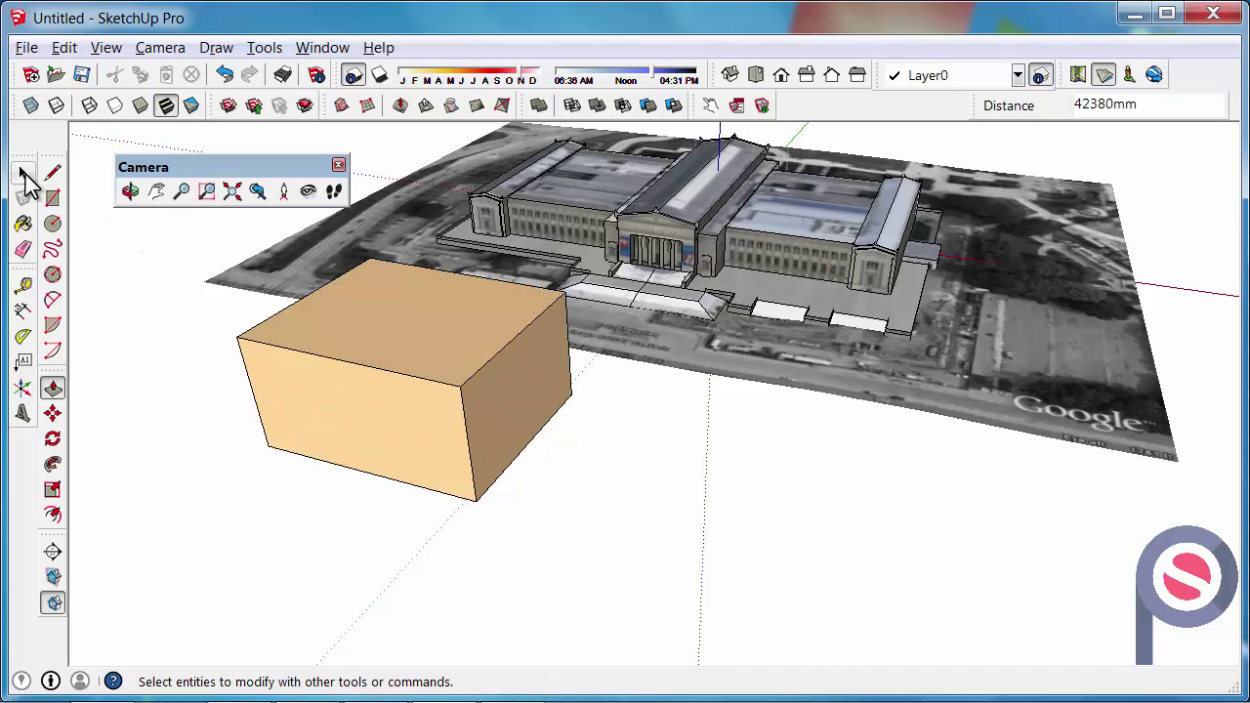
Select the entire box and make it a group
left_click(24, 173)
triple_click(421, 351)
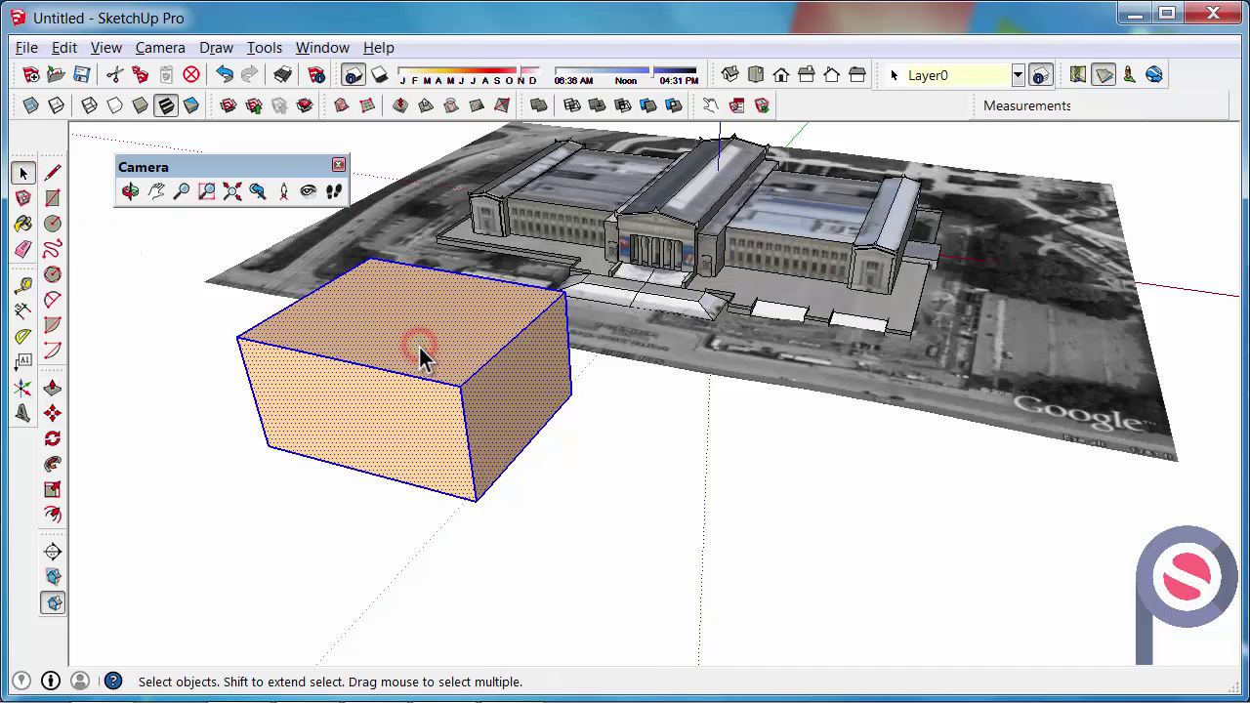
right_click(419, 348)
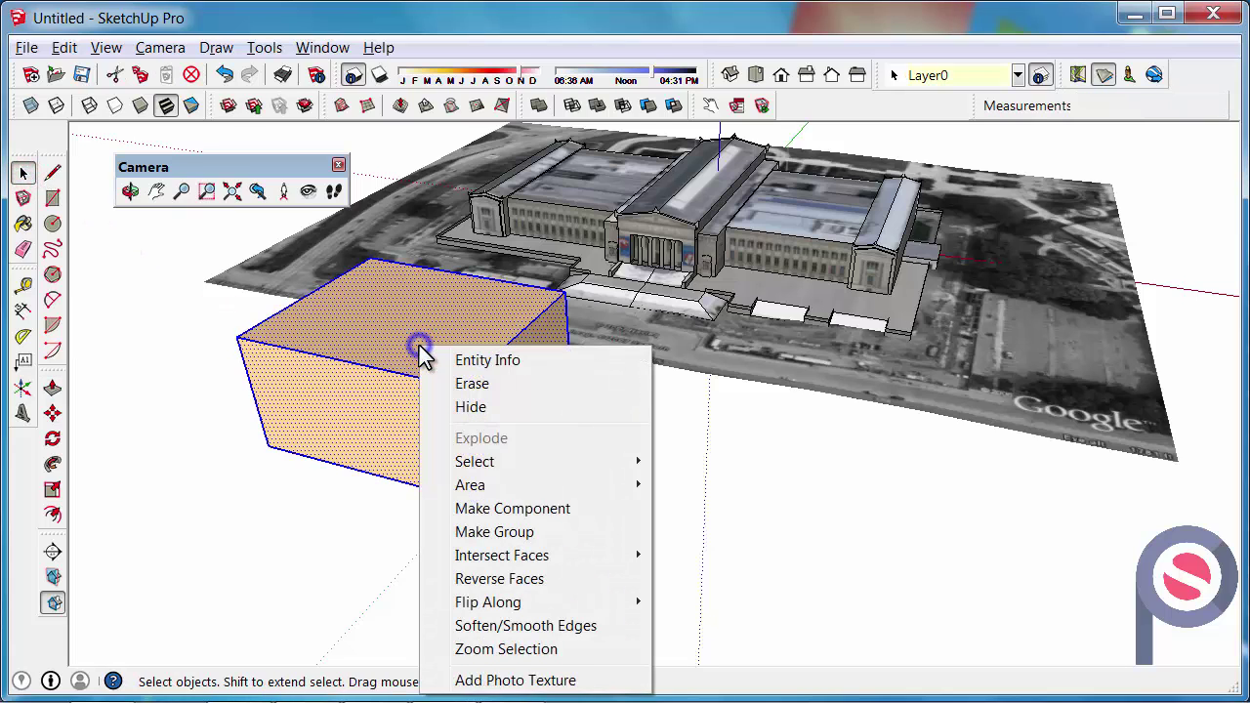
left_click(474, 533)
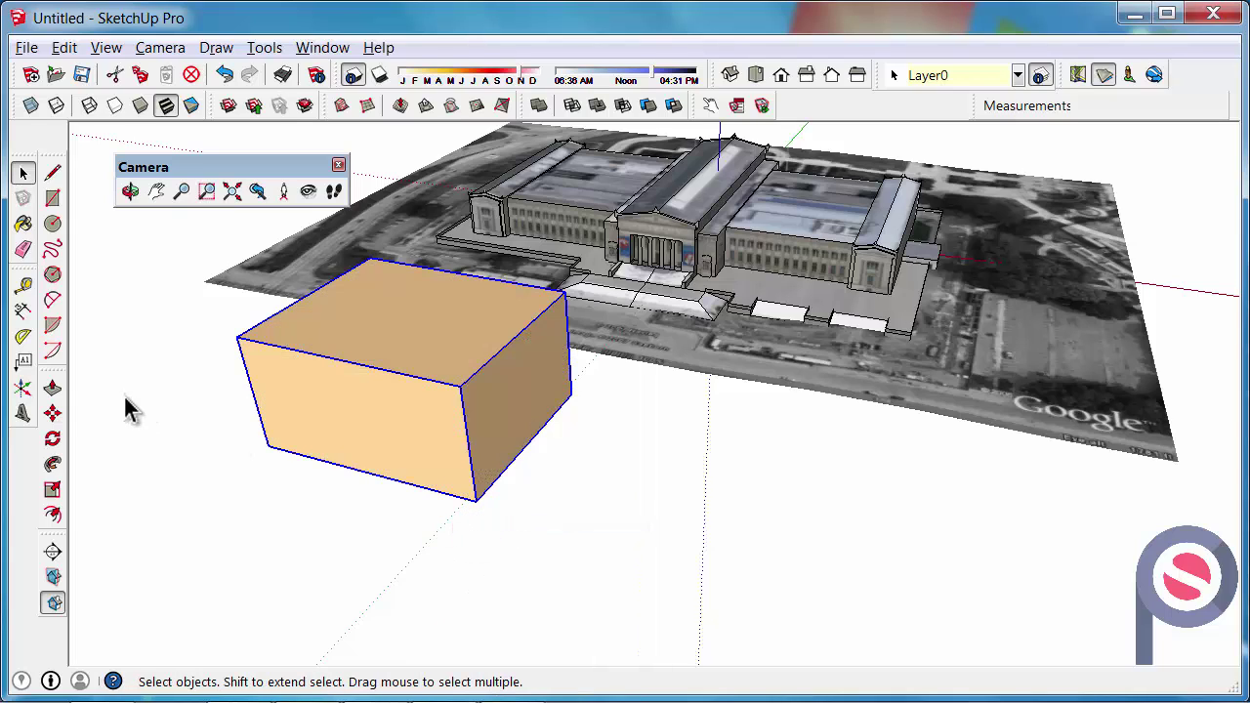
Ctrl-move a copy of the box group to the right and open the copy for editing
left_click(53, 412)
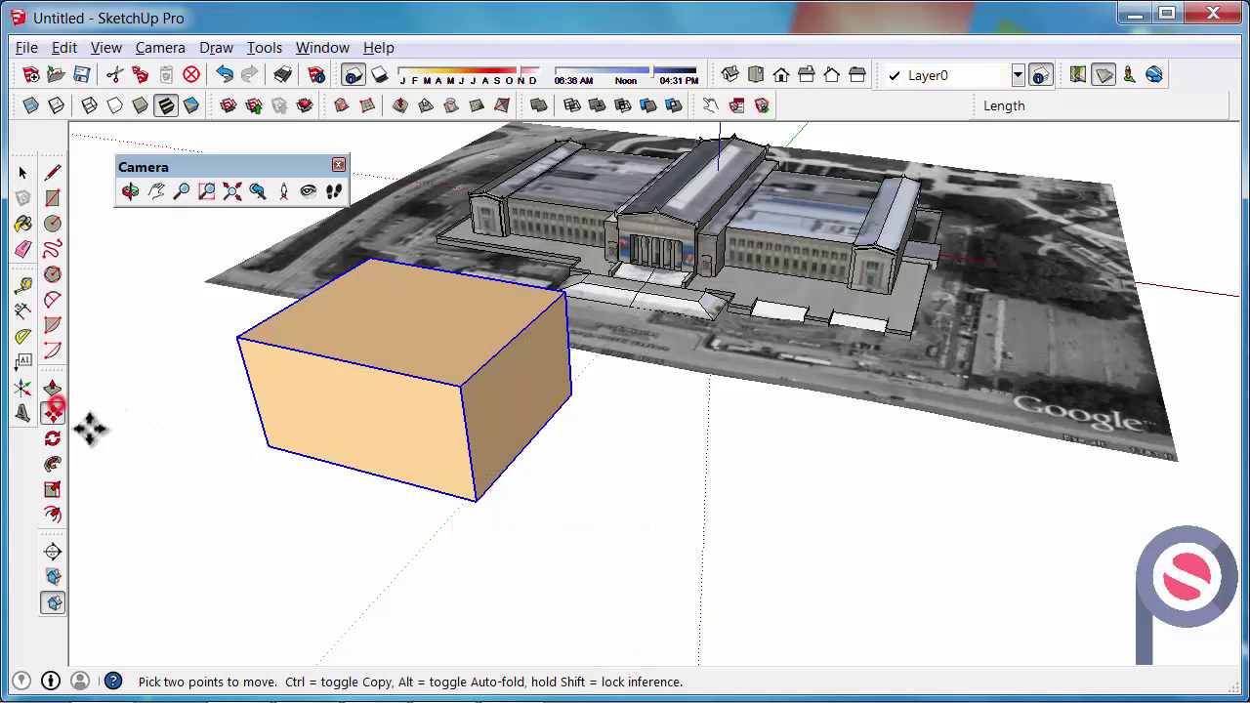
left_click(323, 514)
key("ctrl")
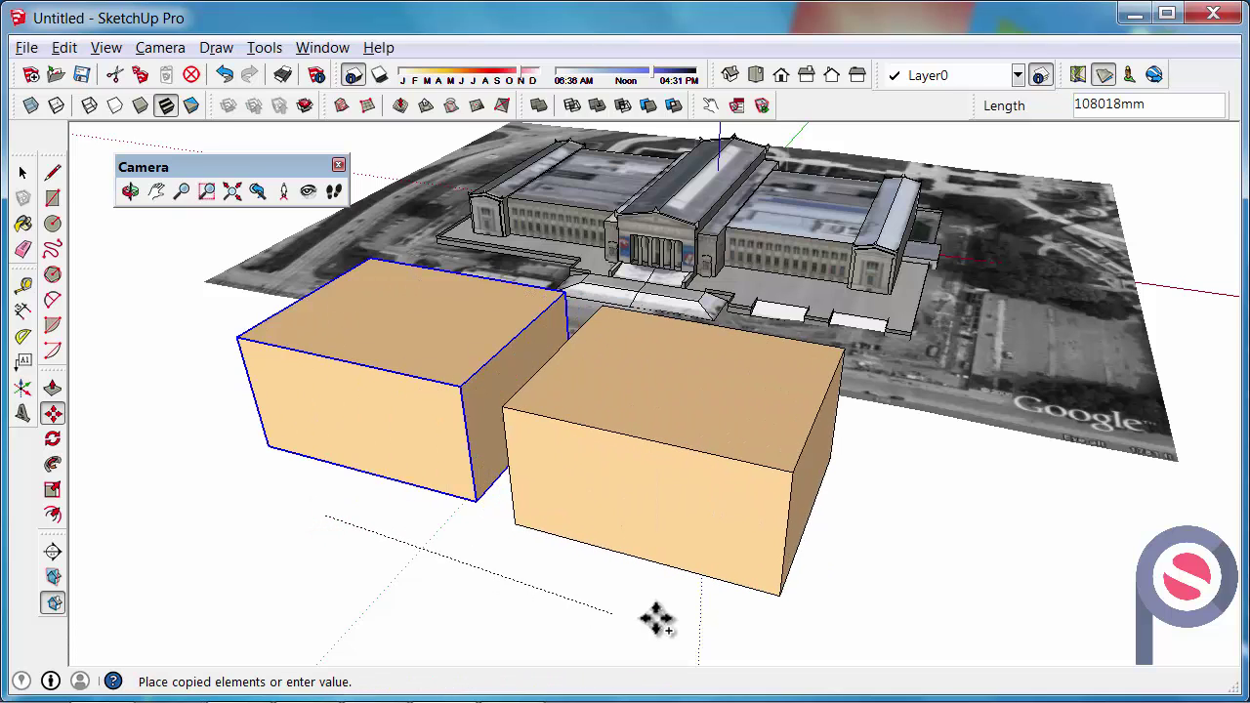
left_click(716, 627)
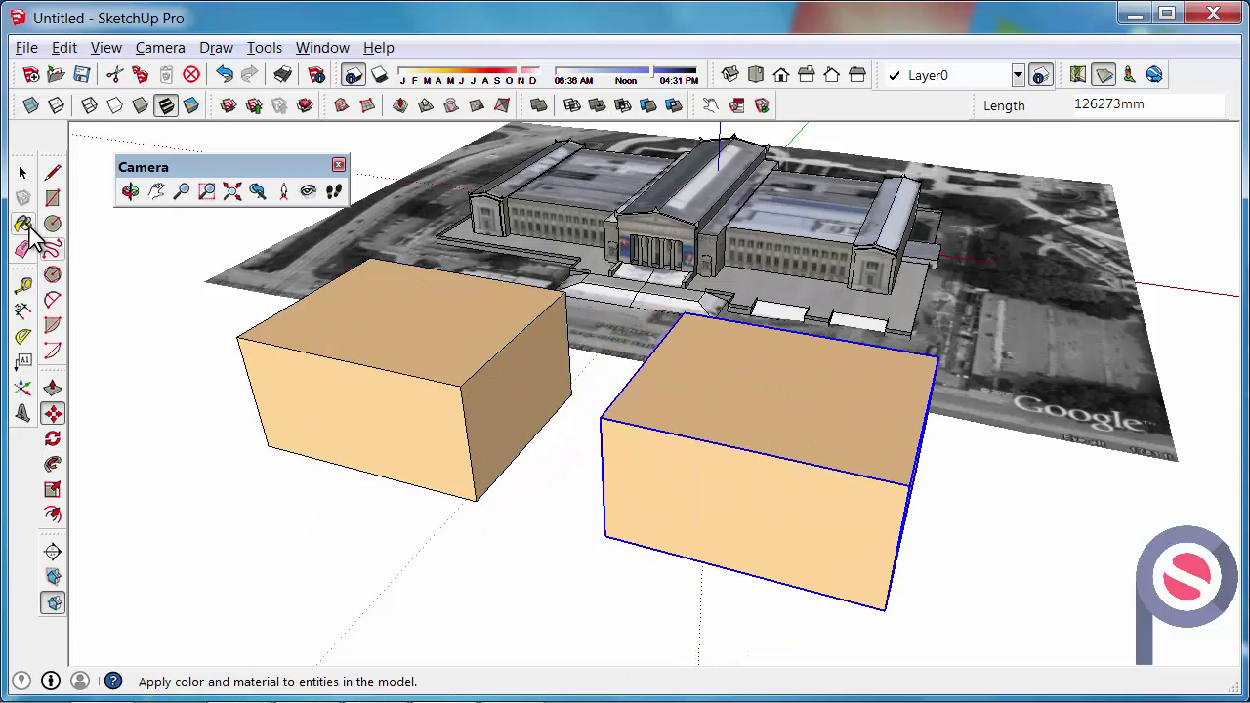
left_click(23, 174)
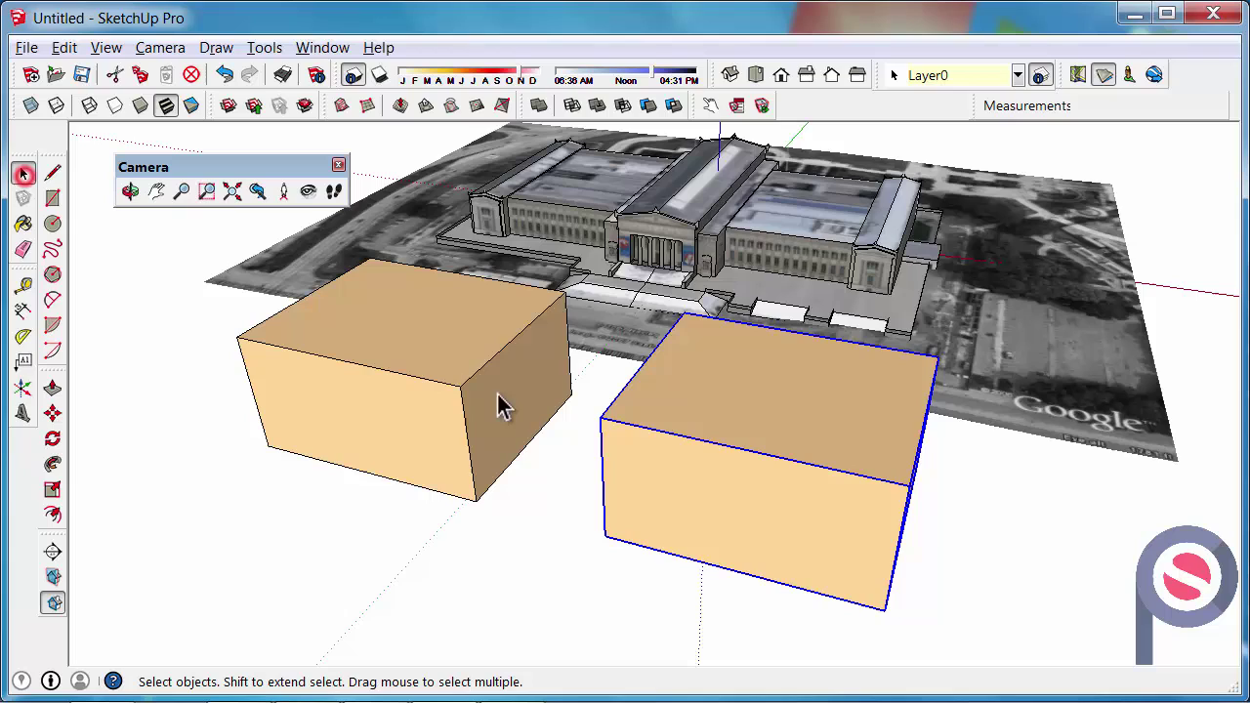
double_click(708, 461)
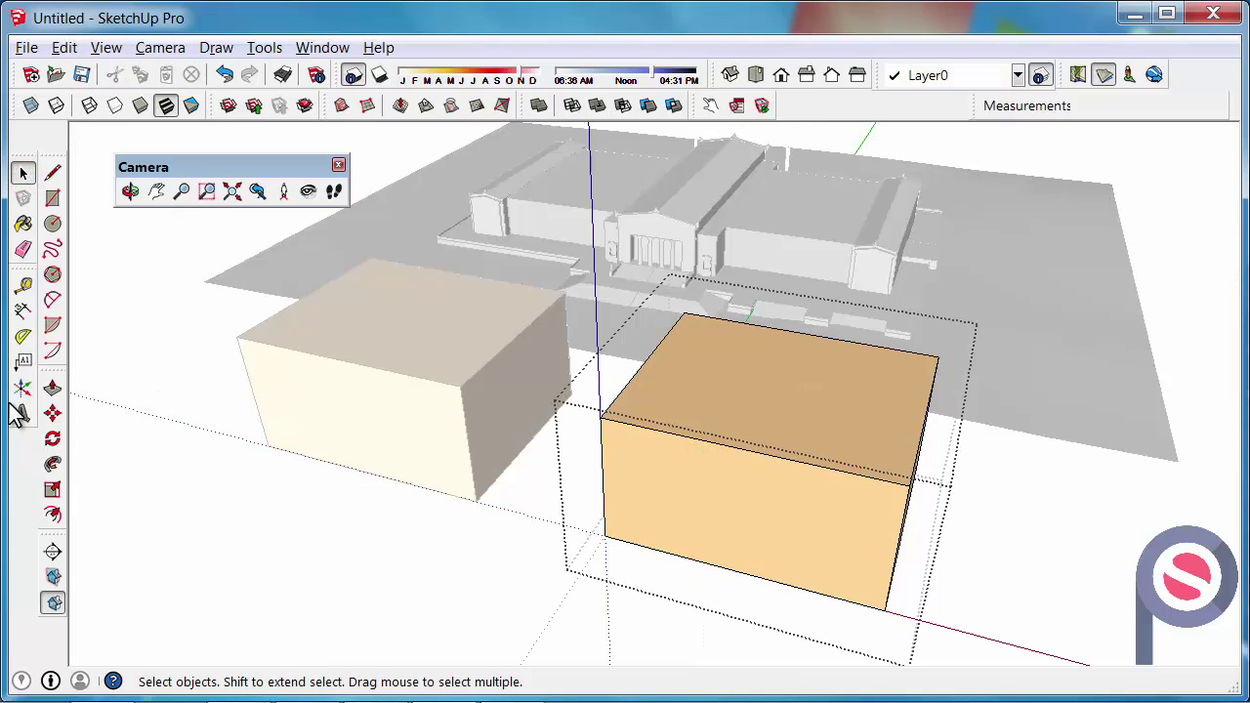
Alternate Zoom Extents between the whole model and the isolated edited box, then orbit to see both boxes
left_click(232, 192)
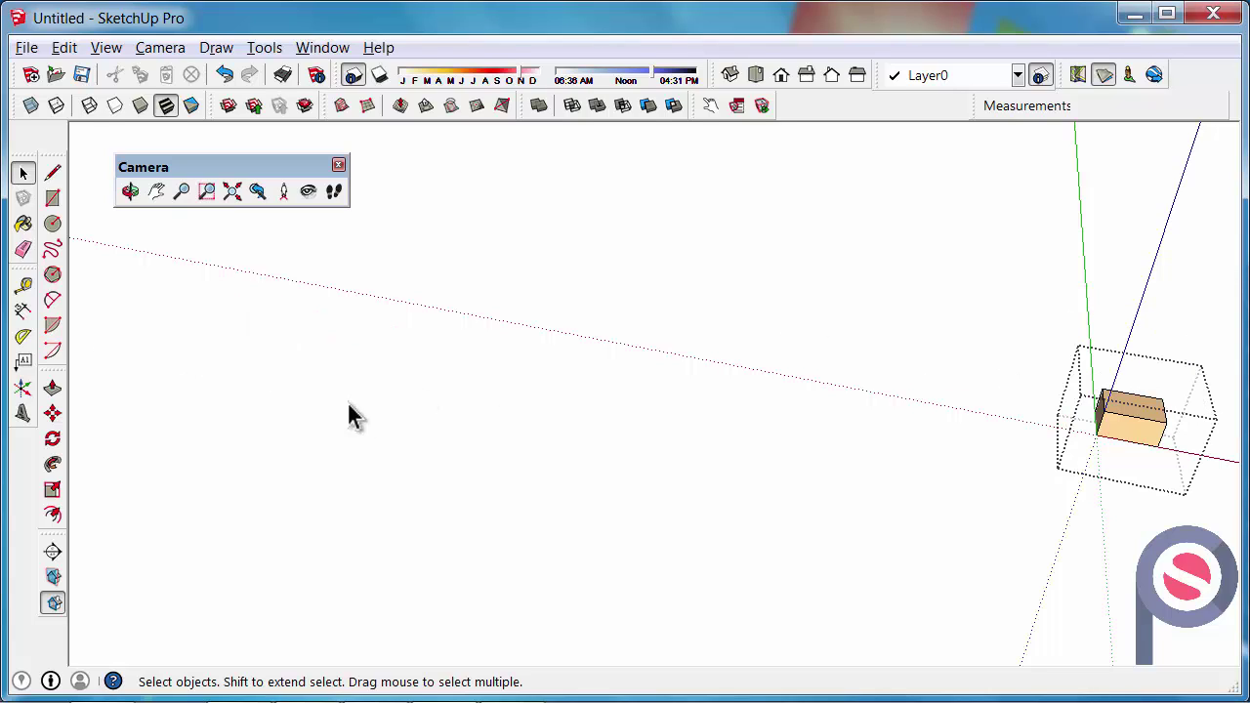
left_click(233, 192)
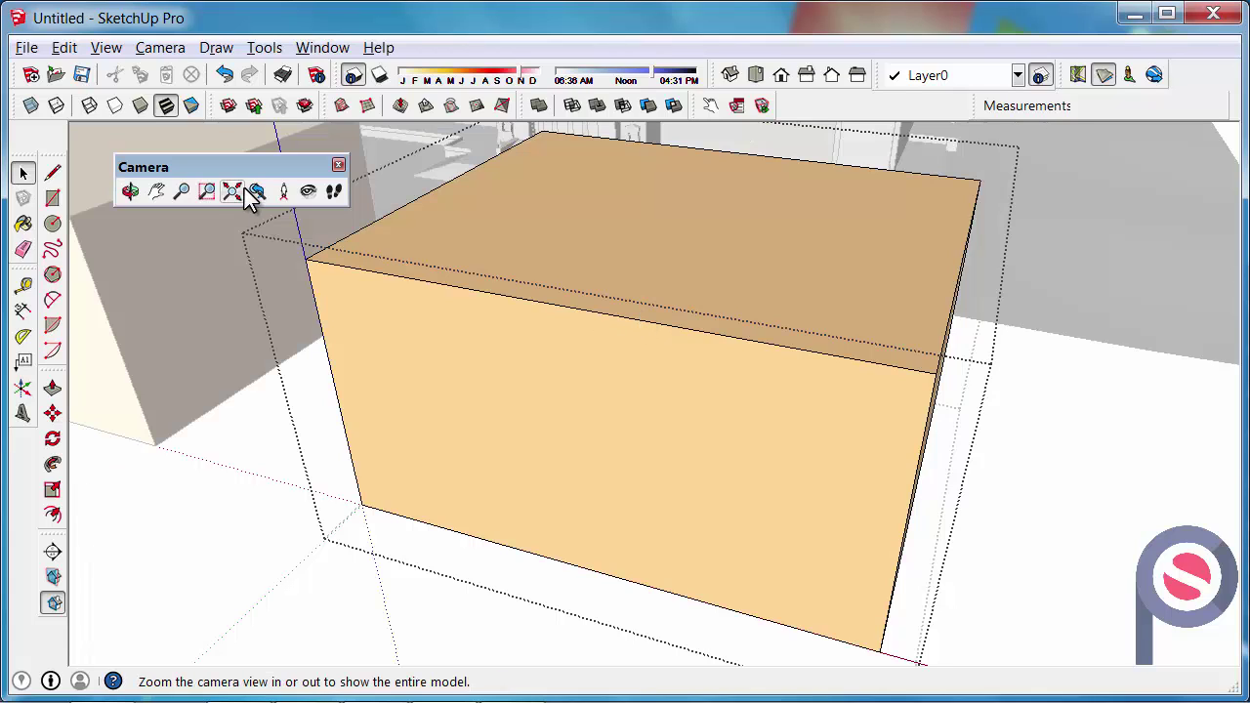
left_click(233, 191)
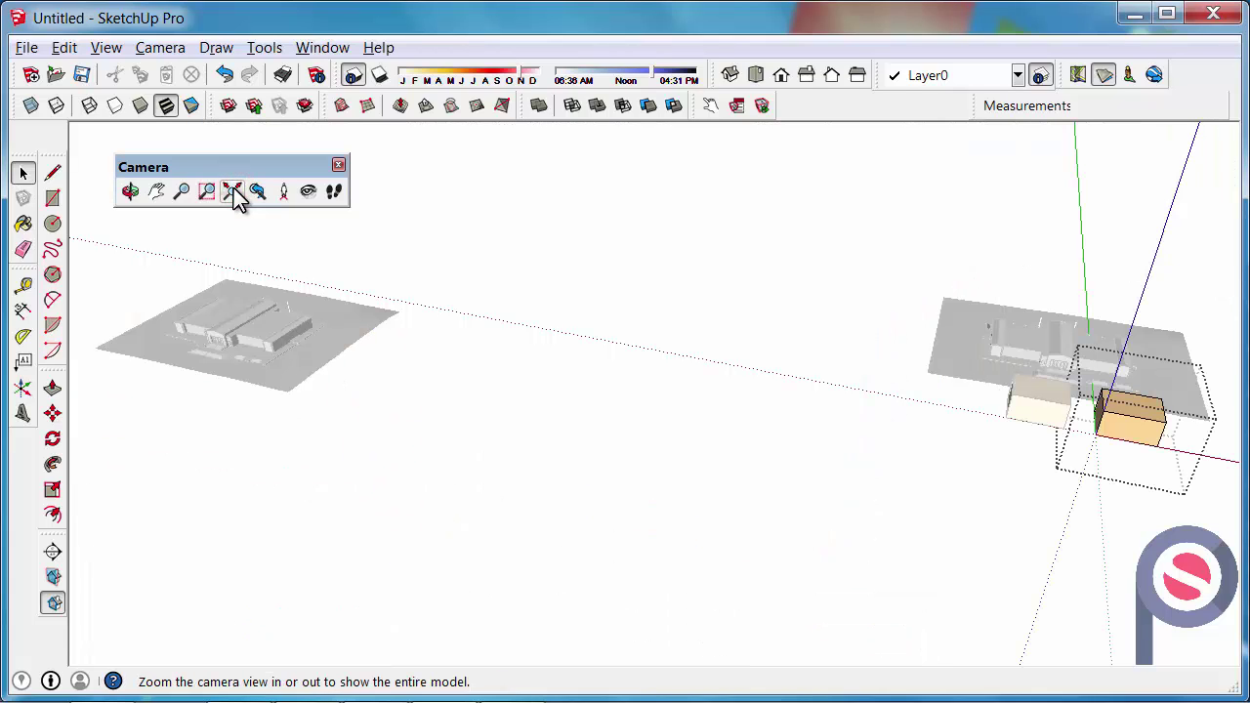
left_click(234, 190)
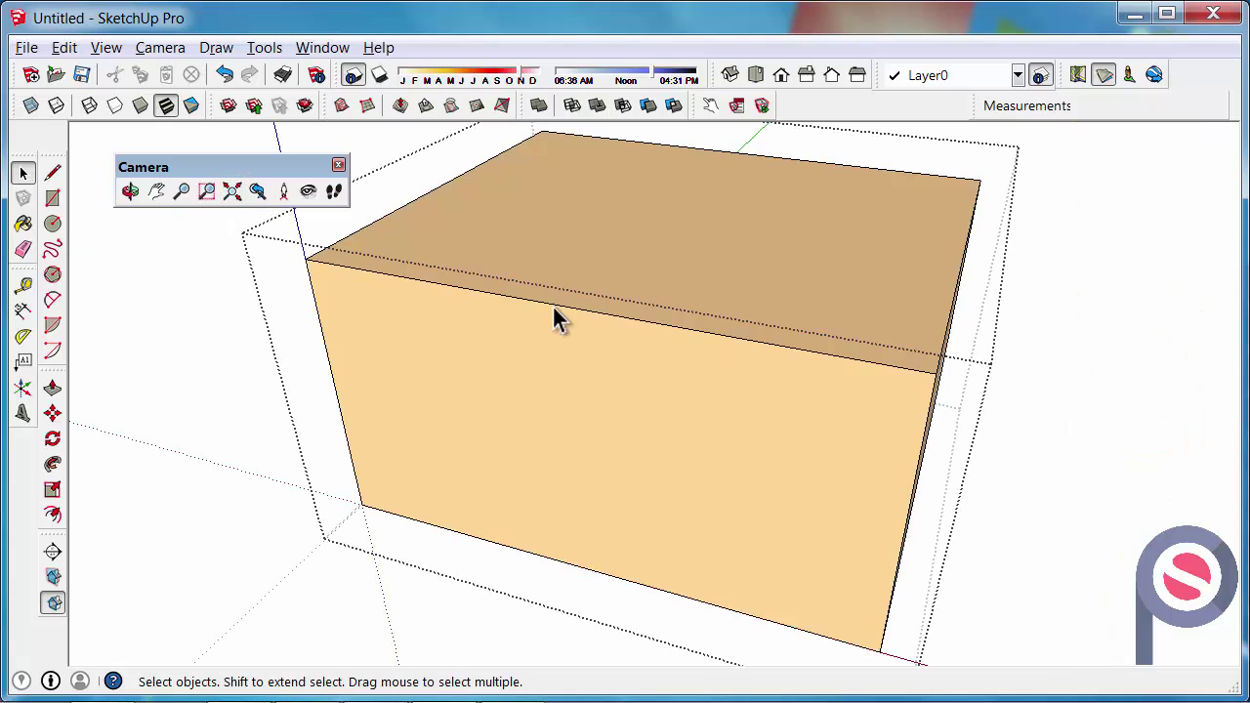
middle_click_drag(196, 424, 226, 407)
Select and delete the right-hand box, then undo to restore both boxes
middle_click_drag(1033, 489, 980, 418)
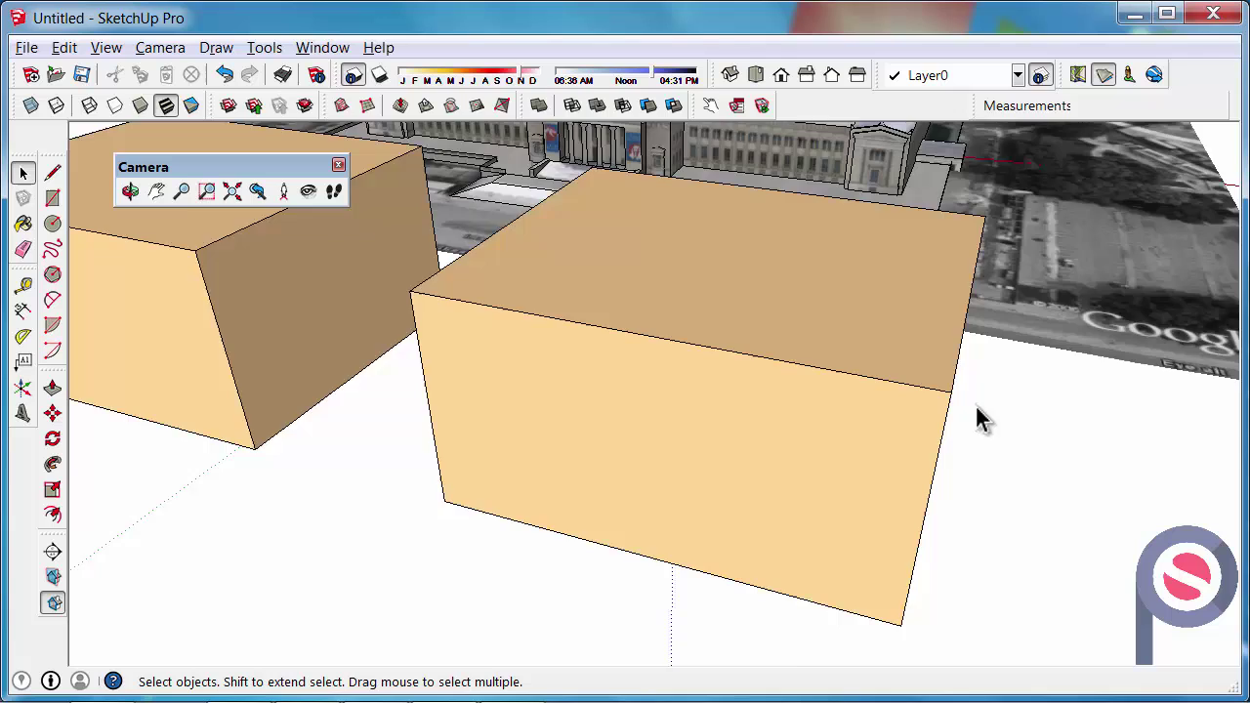
scroll(980, 418, "down", 5)
left_click(700, 357)
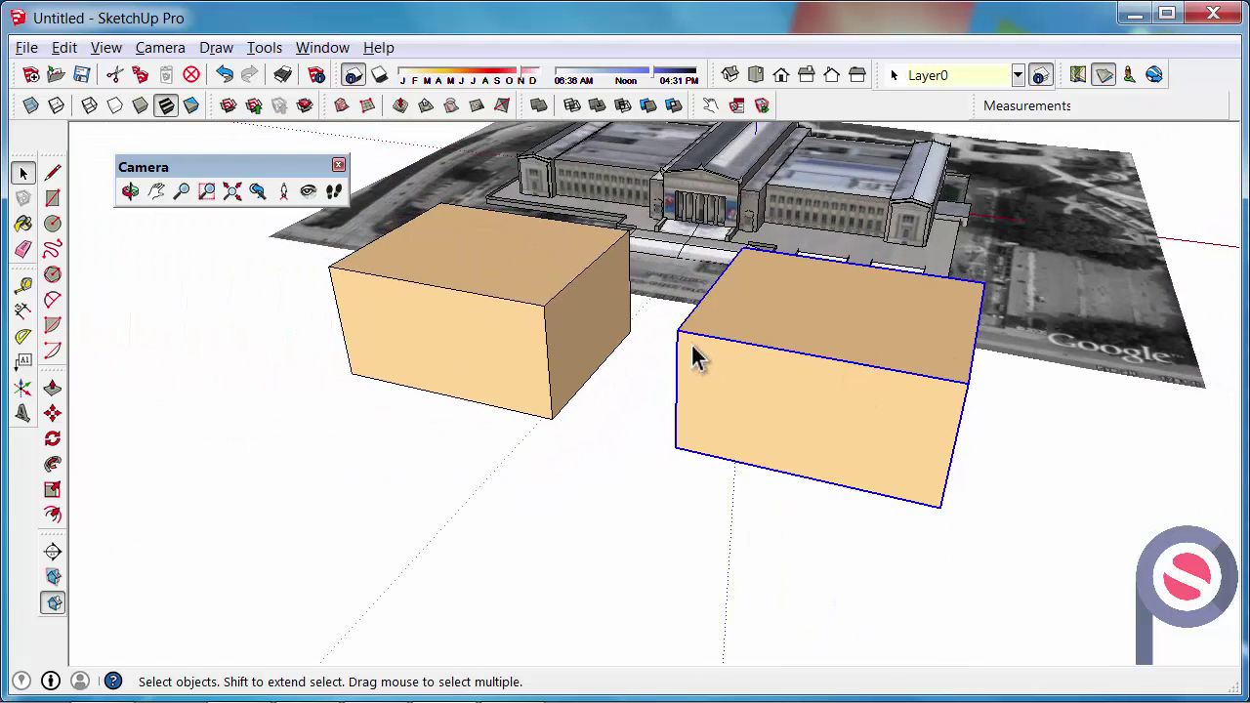
key("Delete")
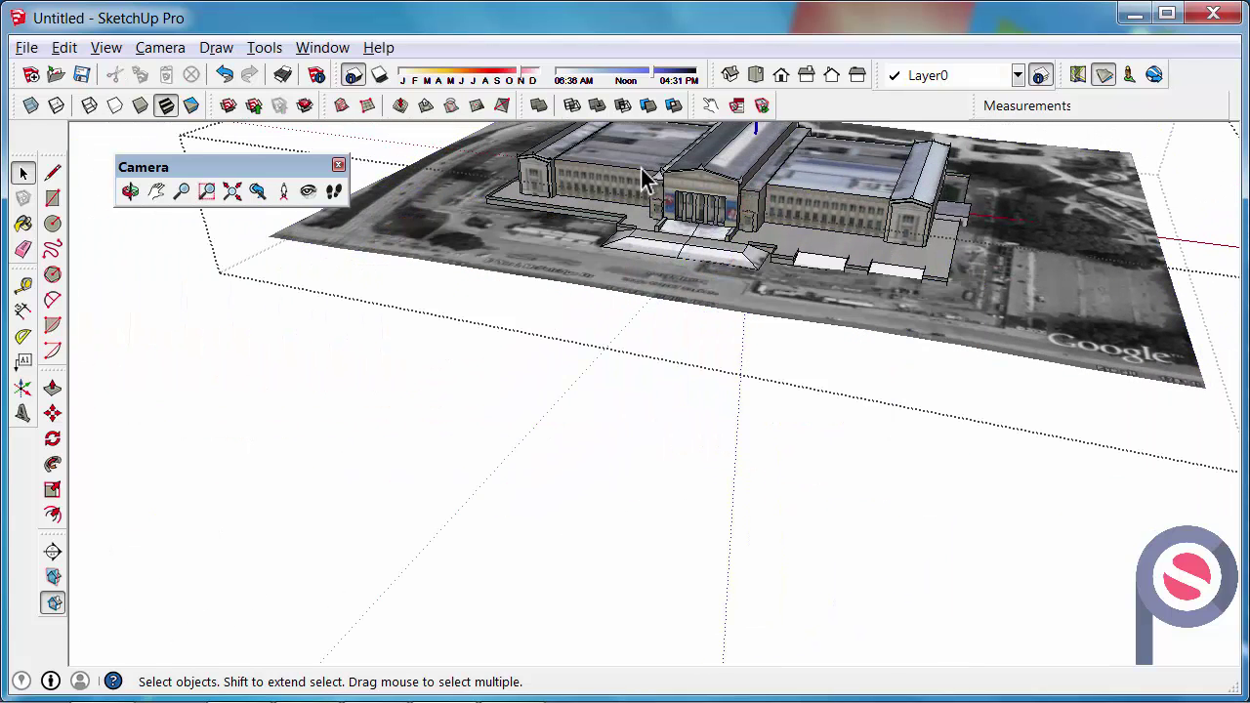
key("ctrl+z")
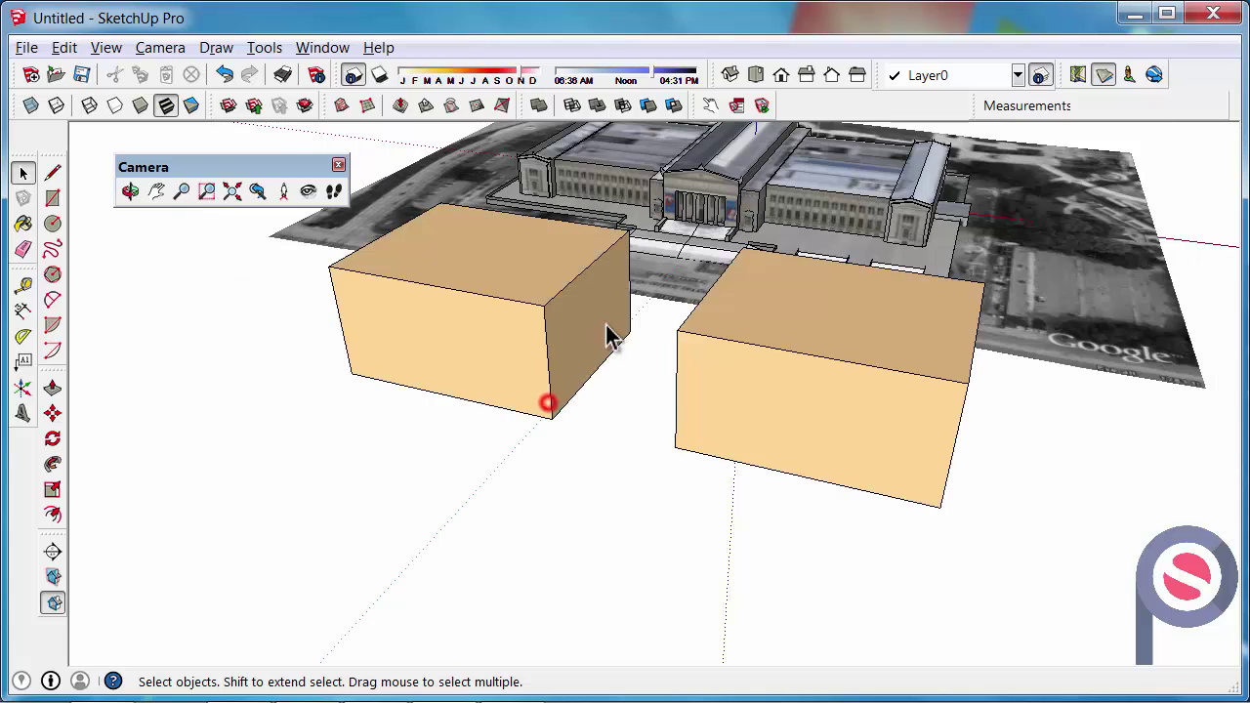
Edit the museum component with the boxes shown, then Zoom Extents out to the entire model
right_click(711, 201)
left_click(771, 305)
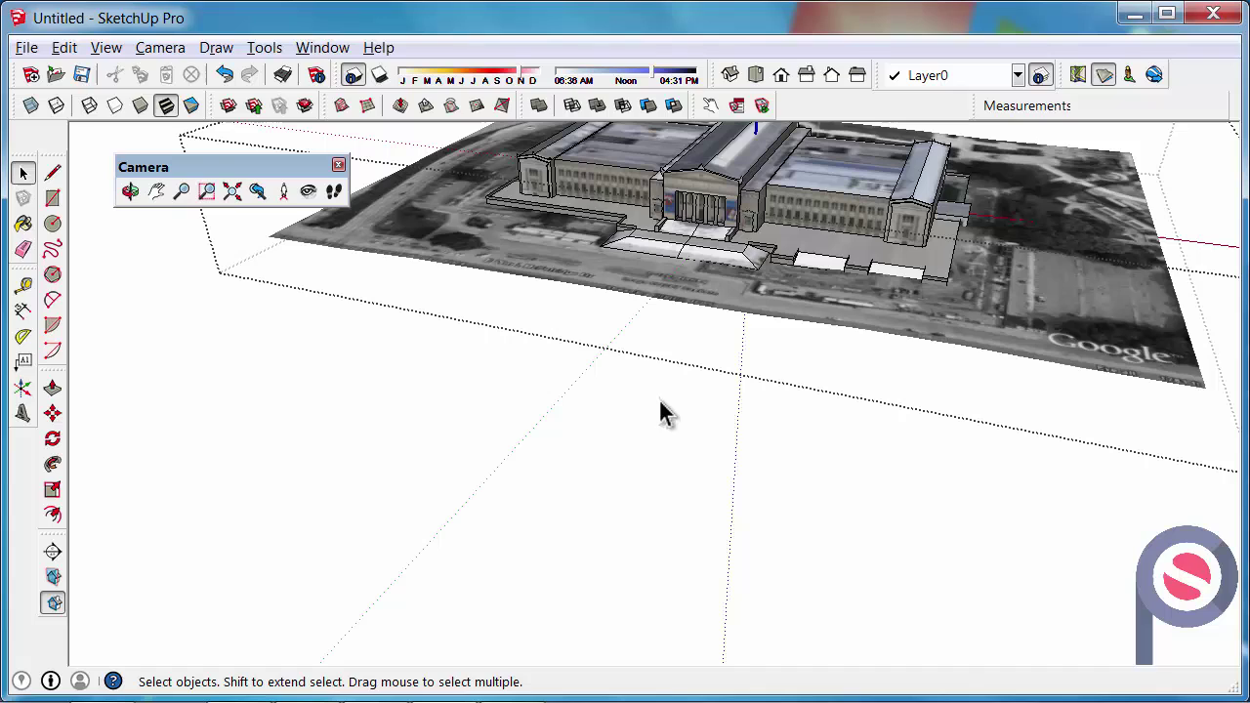
left_click(662, 438)
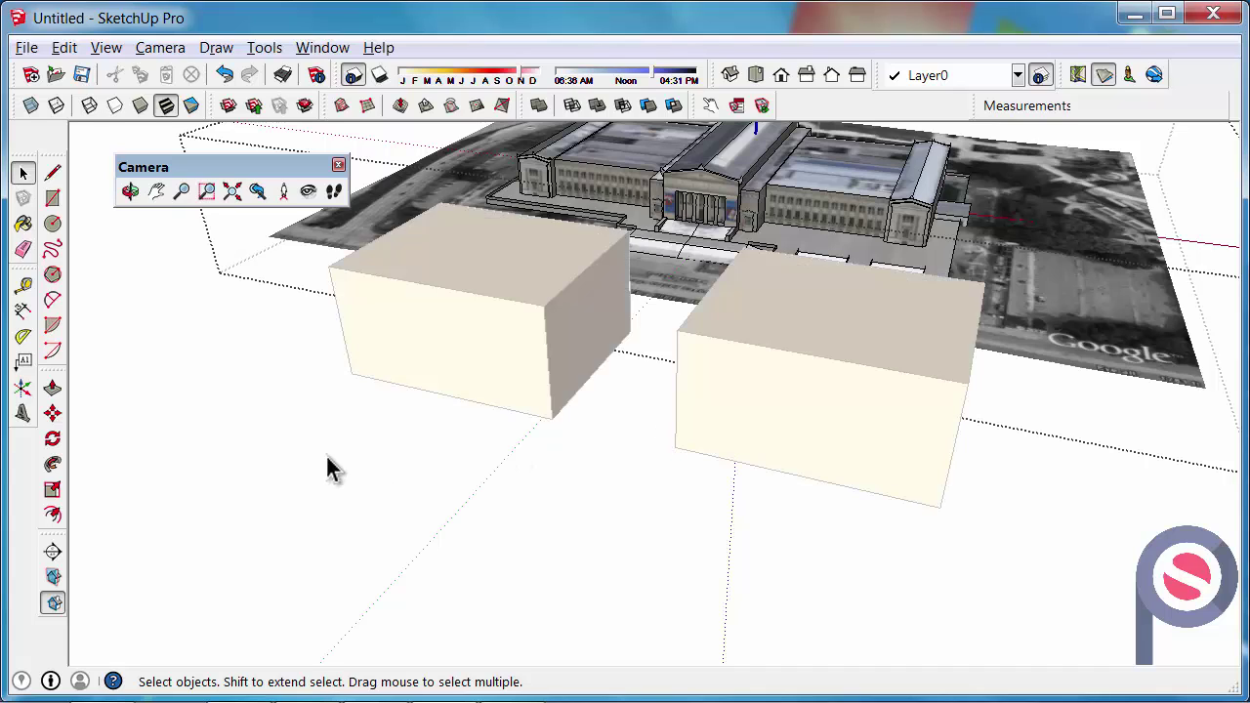
left_click(231, 193)
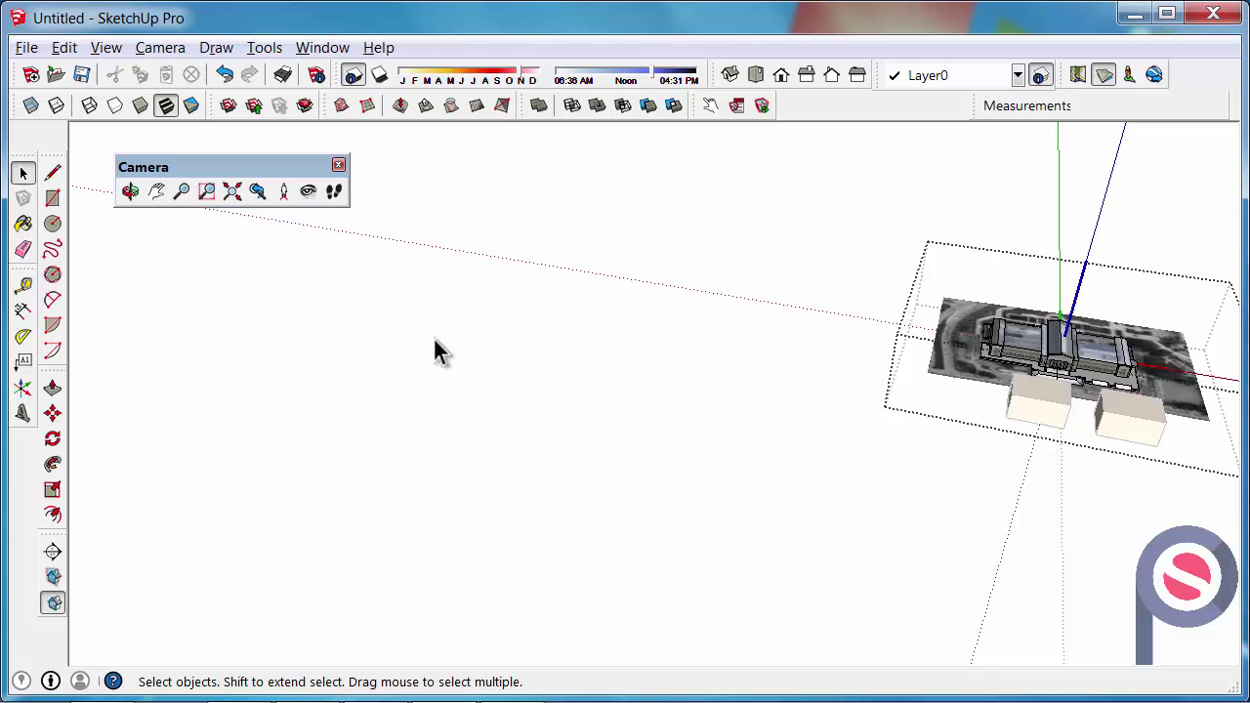
left_click(232, 196)
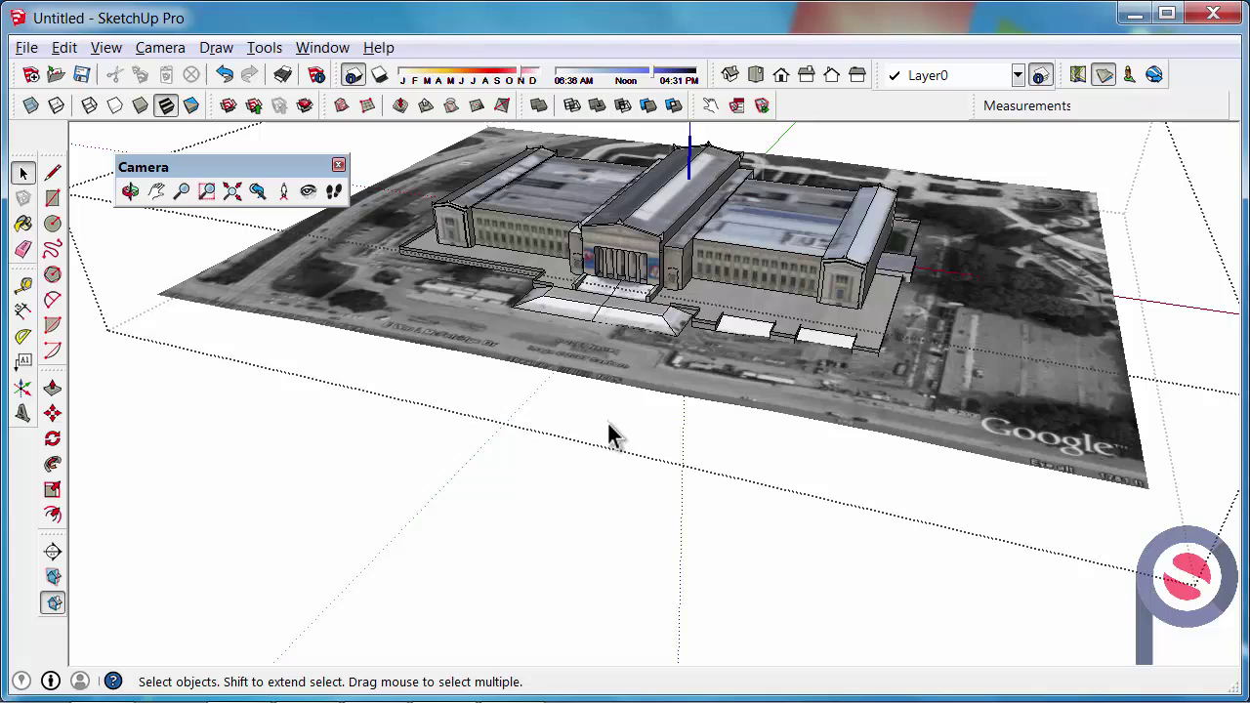
left_click(230, 192)
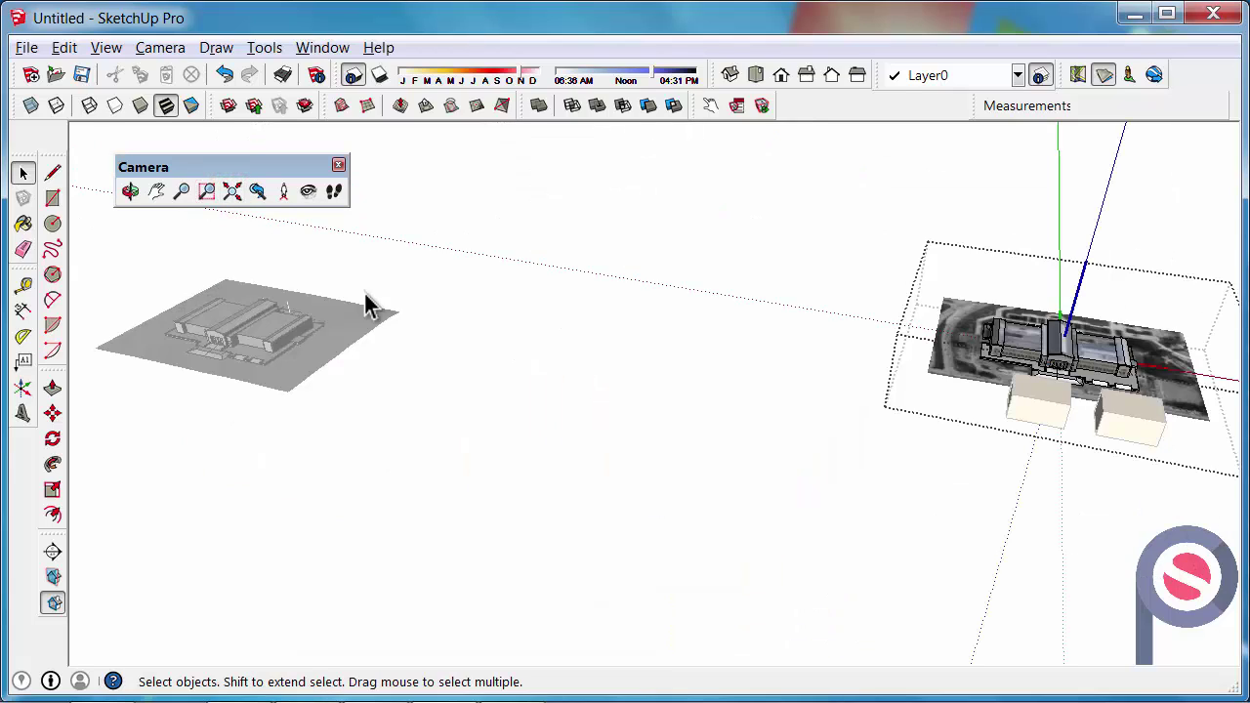